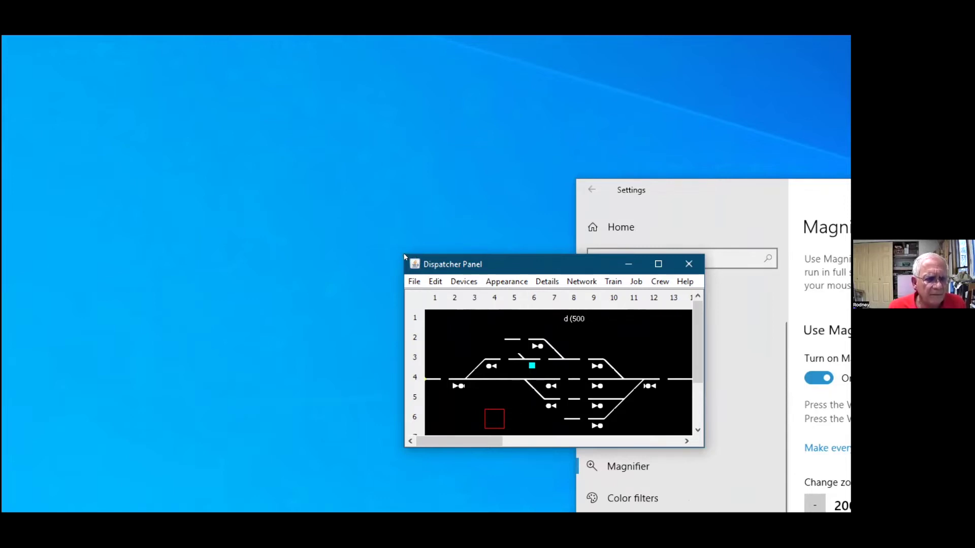
Examine the panel colour list and the Approach Aspect colour in the Swatches, HSV, HSL, RGB and CMYK models without changing it.
{"action": "key", "text": "alt+a"}
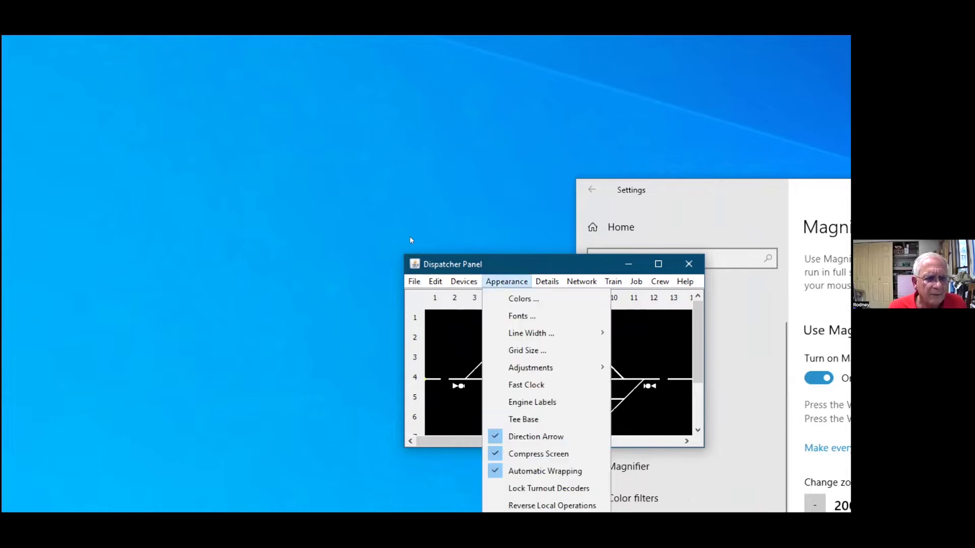
{"action": "key", "text": "Down"}
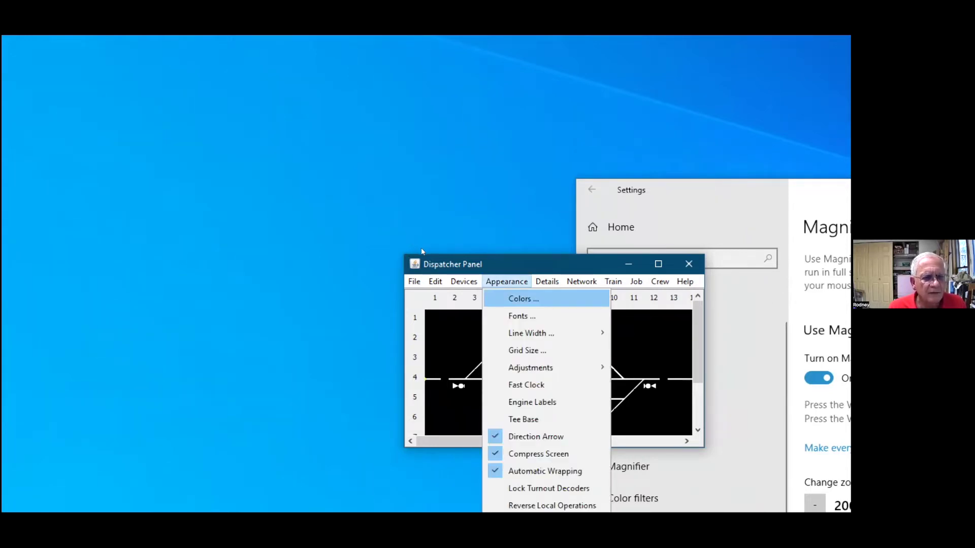
{"action": "key", "text": "Return"}
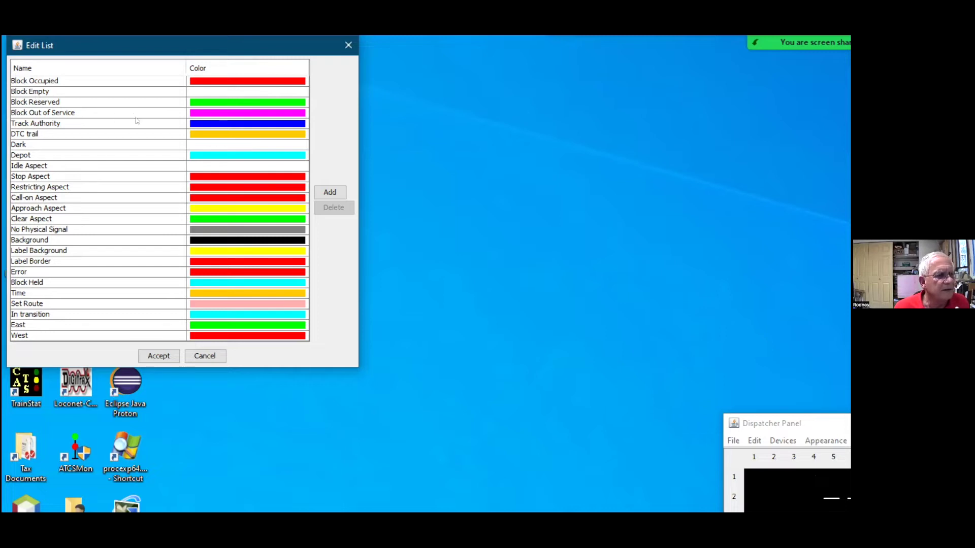
{"action": "left_click", "coordinate": [247, 209]}
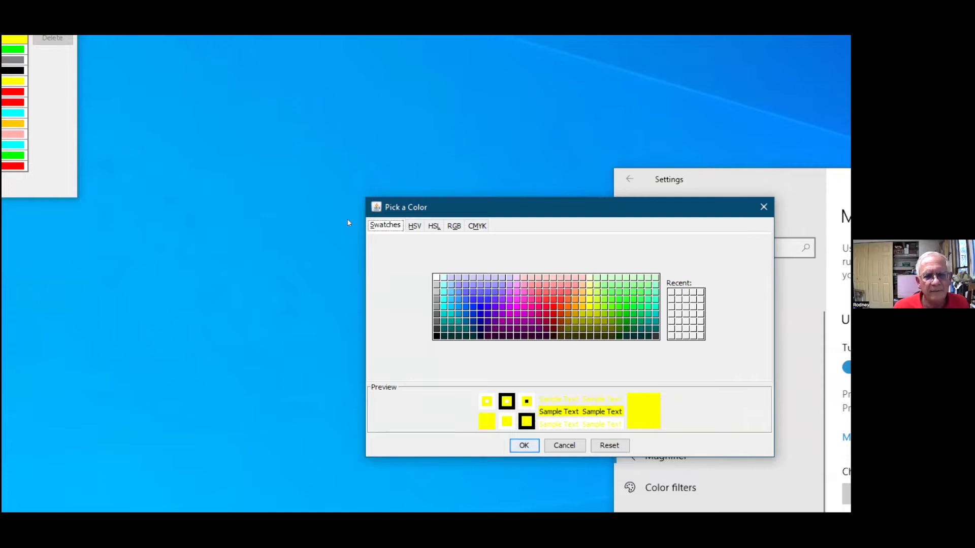
{"action": "key", "text": "Right"}
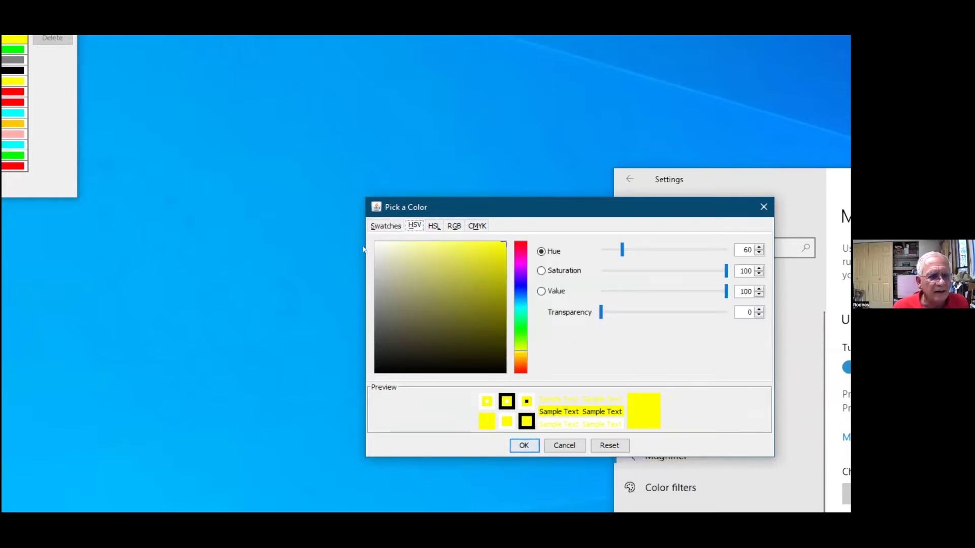
{"action": "key", "text": "Right"}
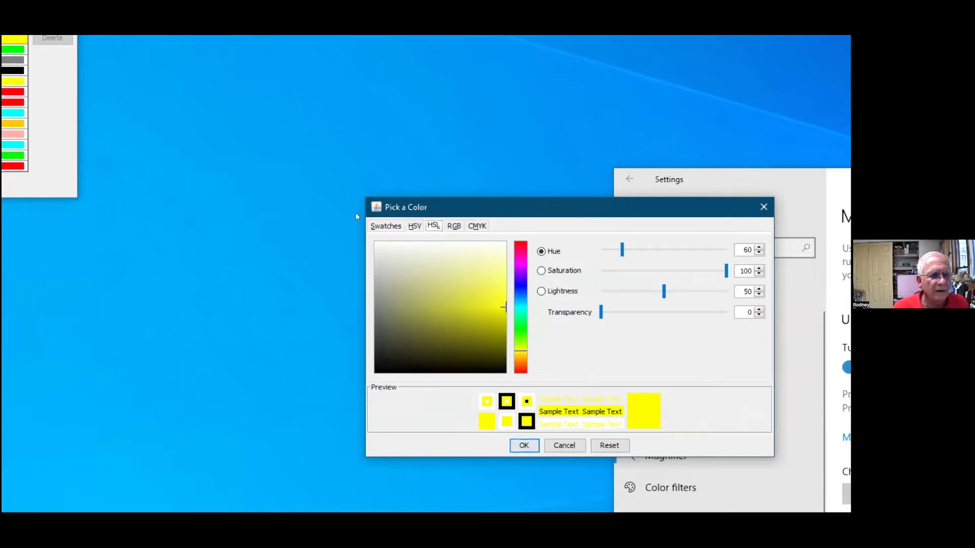
{"action": "key", "text": "Right"}
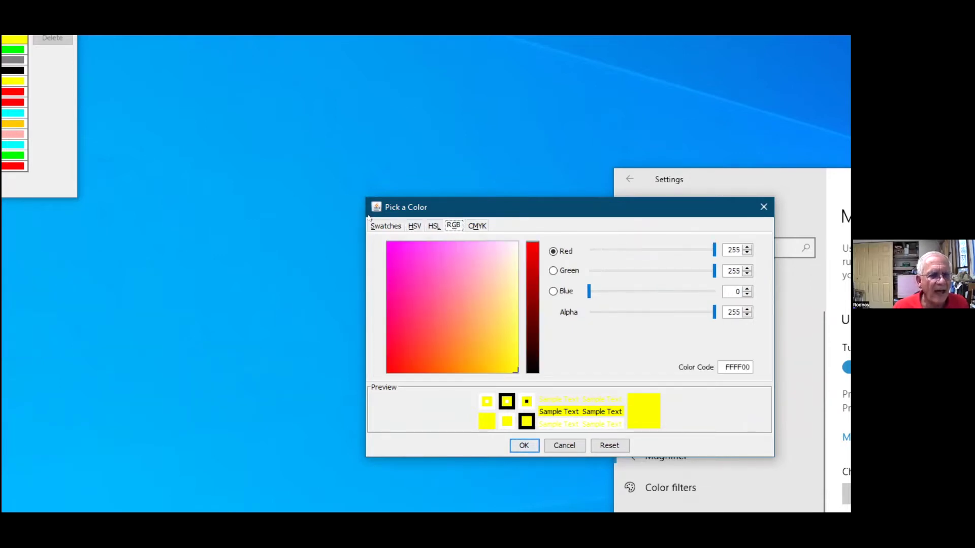
{"action": "key", "text": "Right"}
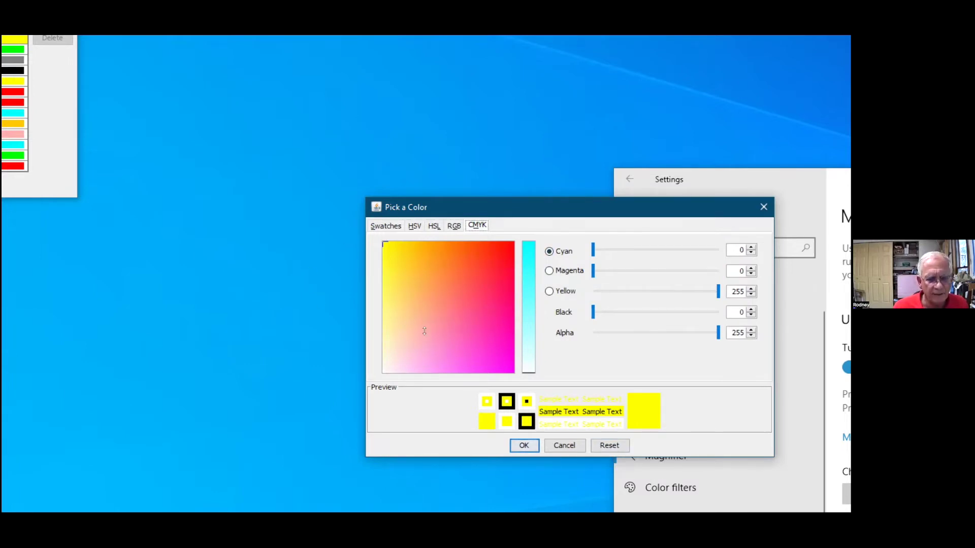
{"action": "key", "text": "Escape"}
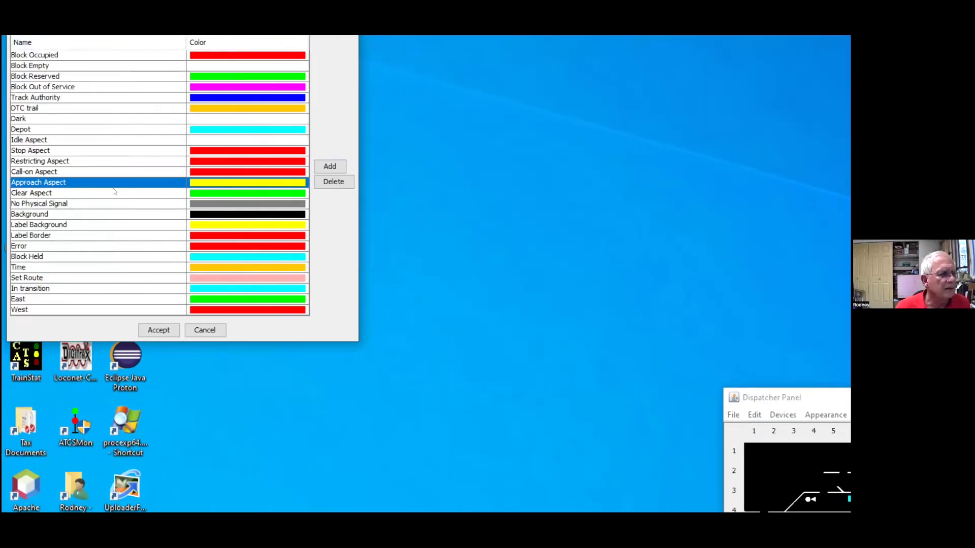
{"action": "key", "text": "Escape"}
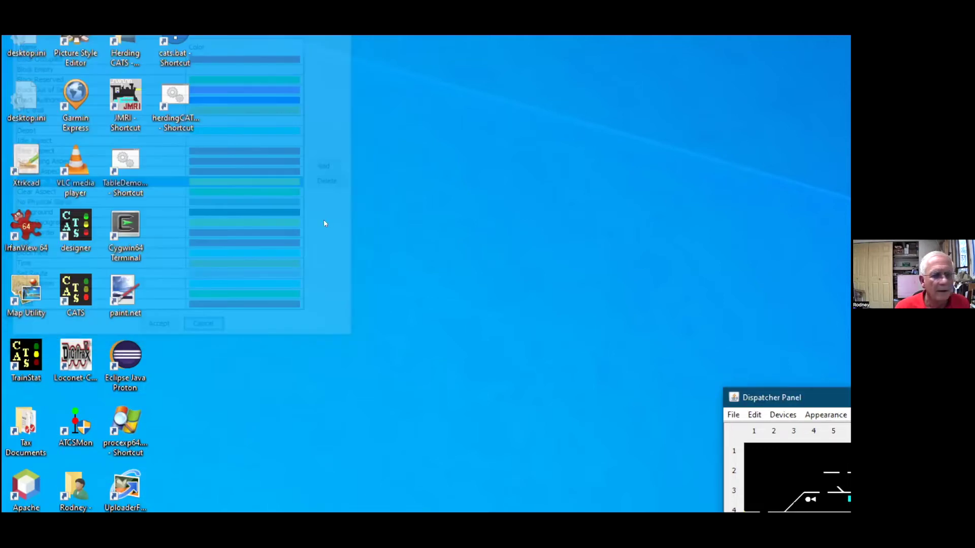
Add an entry named passenger to the end of the panel's font list.
{"action": "key", "text": "Down"}
{"action": "key", "text": "Down"}
{"action": "key", "text": "Down"}
{"action": "key", "text": "Escape"}
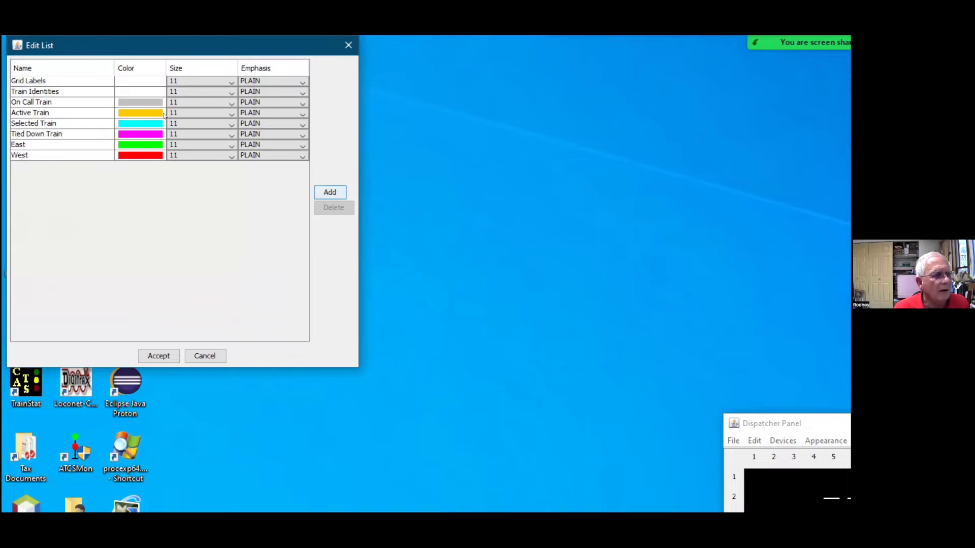
{"action": "left_click", "coordinate": [31, 155]}
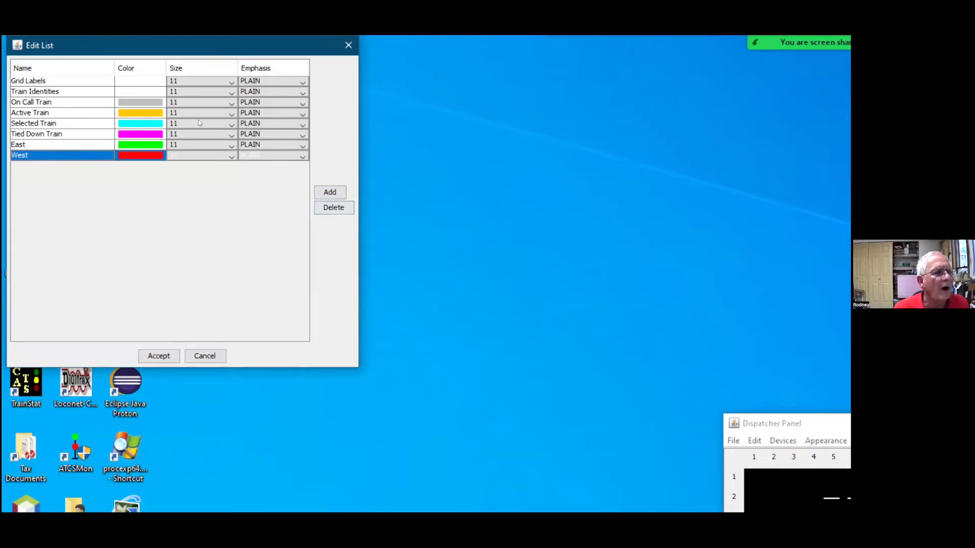
{"action": "left_click", "coordinate": [330, 192]}
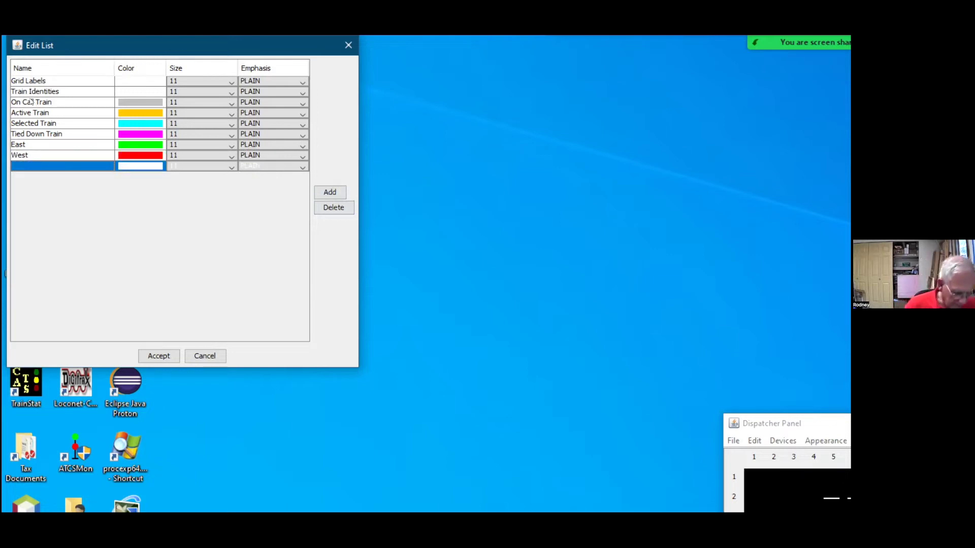
{"action": "type", "text": "passenger"}
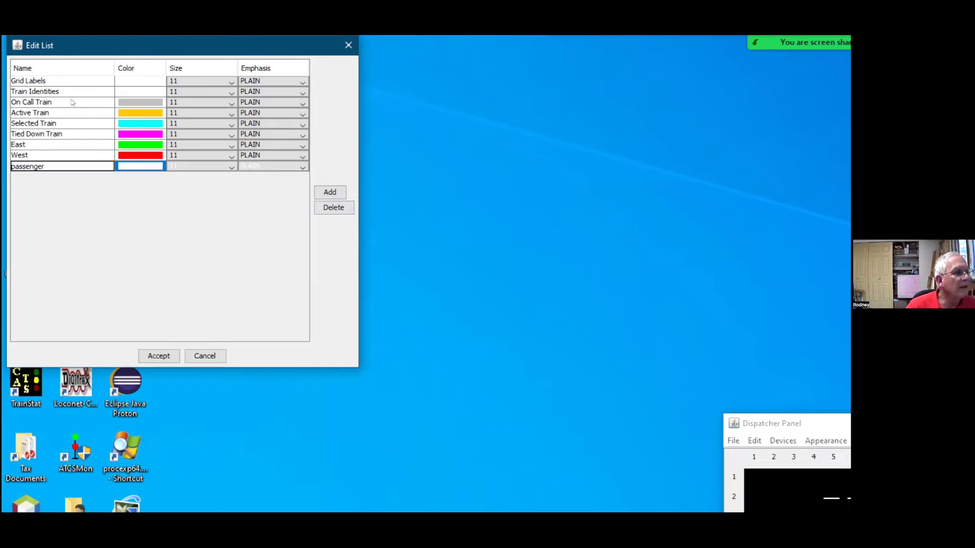
Set the passenger font's colour to a bright green swatch.
{"action": "key", "text": "Tab"}
{"action": "key", "text": "space"}
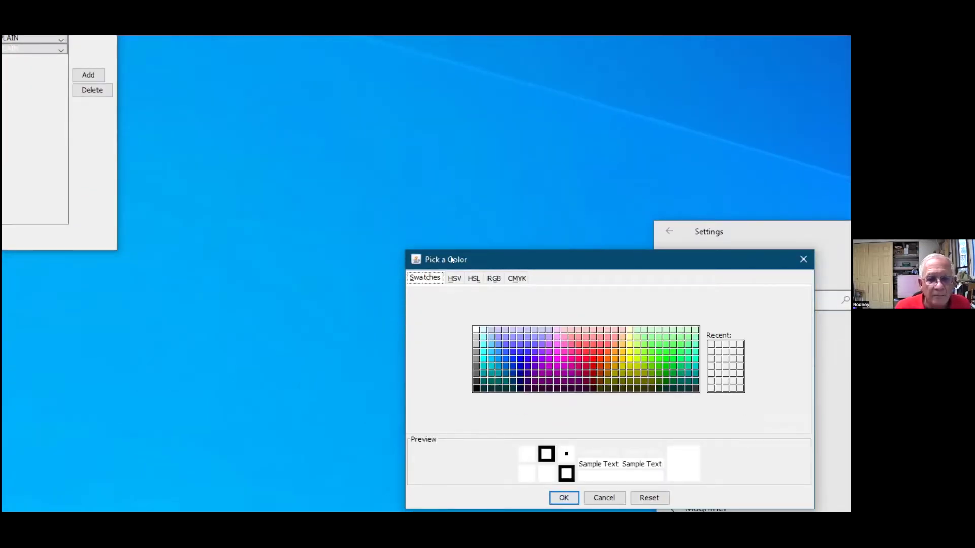
{"action": "left_click", "coordinate": [658, 352]}
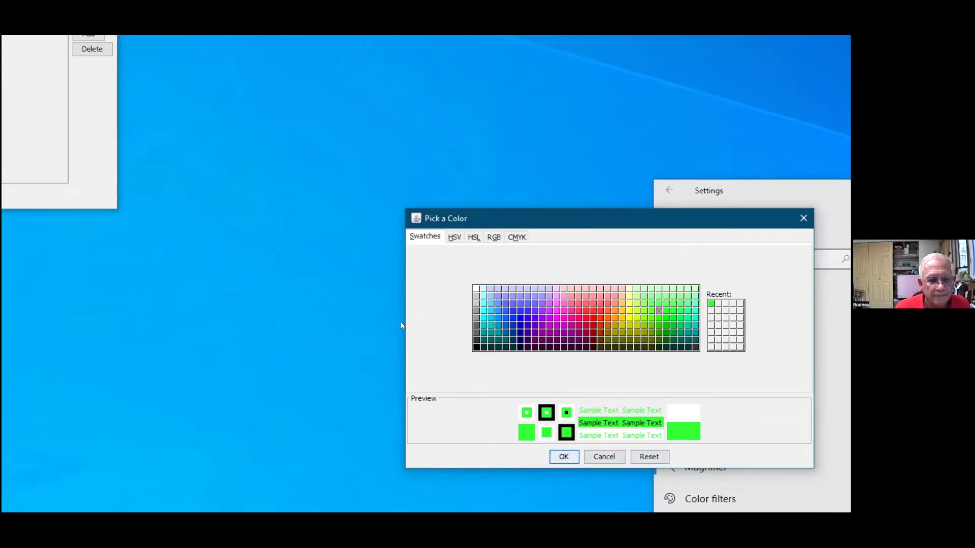
{"action": "left_click", "coordinate": [564, 459]}
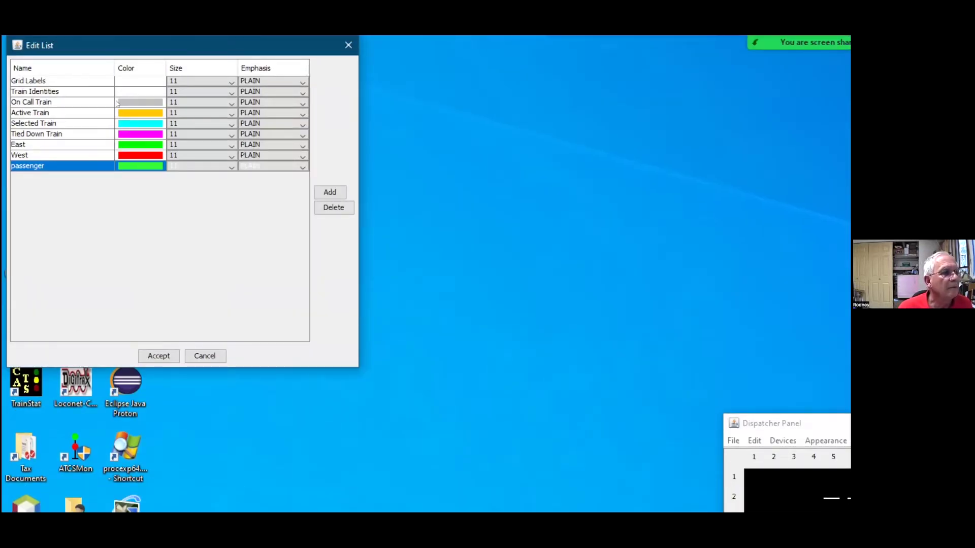
Set the passenger font to size 16 with BOLD_ITALIC emphasis and accept the font list.
{"action": "left_click", "coordinate": [226, 167]}
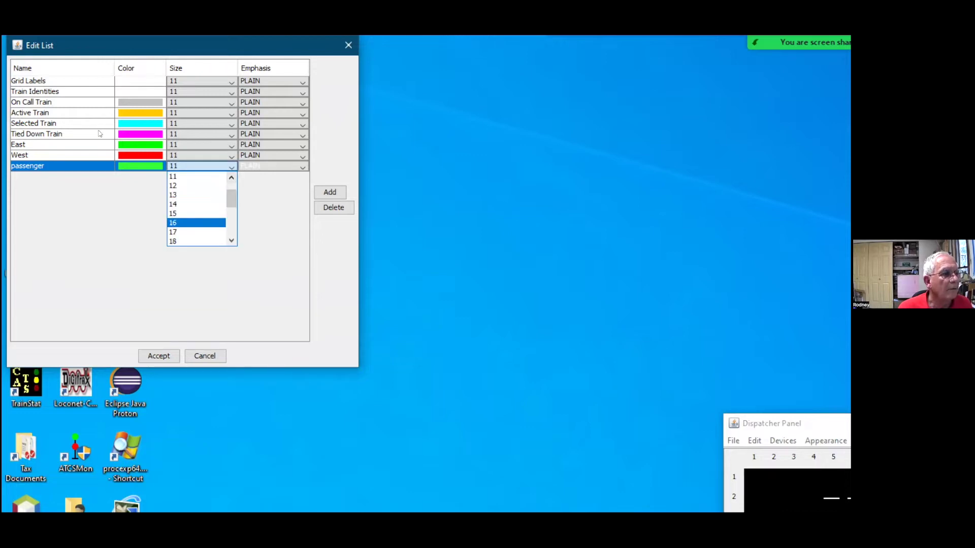
{"action": "left_click", "coordinate": [194, 222]}
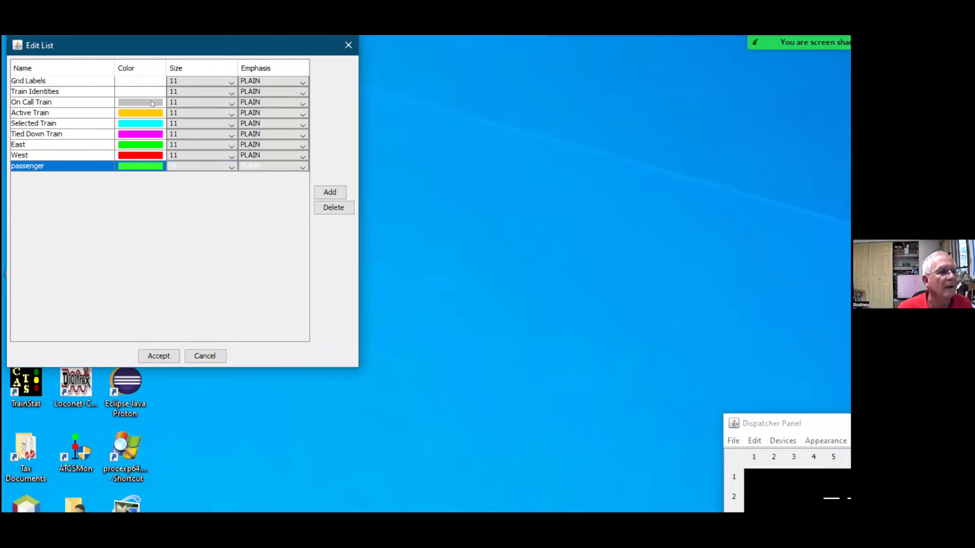
{"action": "left_click", "coordinate": [302, 166]}
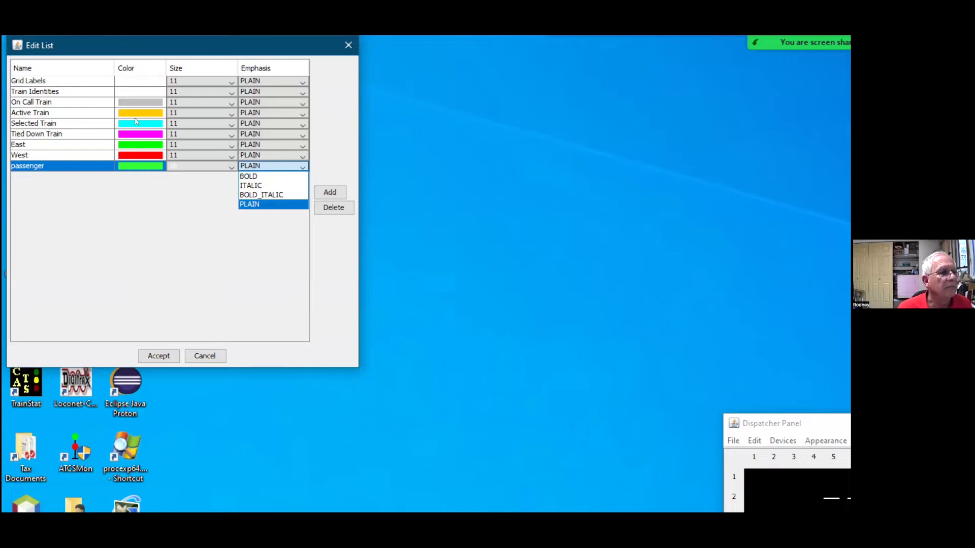
{"action": "left_click", "coordinate": [261, 195]}
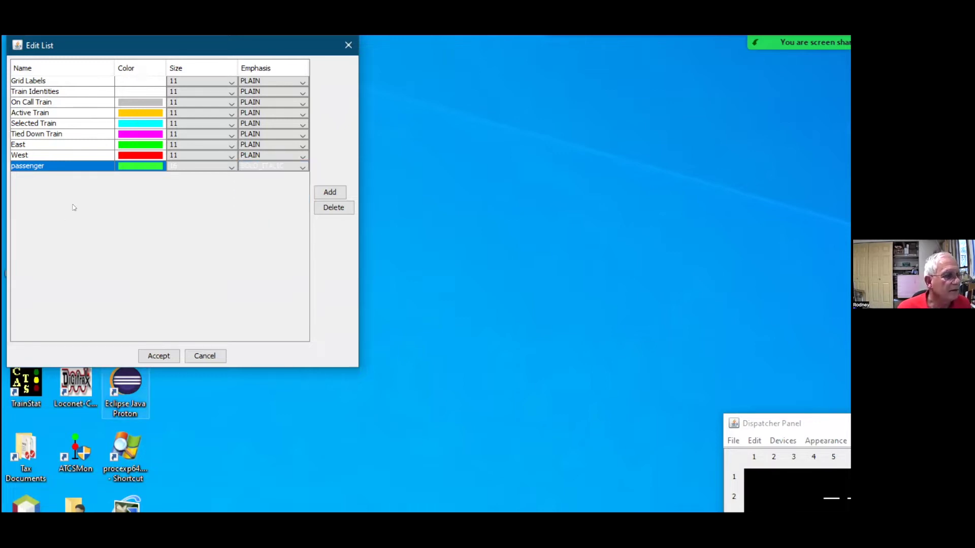
{"action": "left_click", "coordinate": [159, 356]}
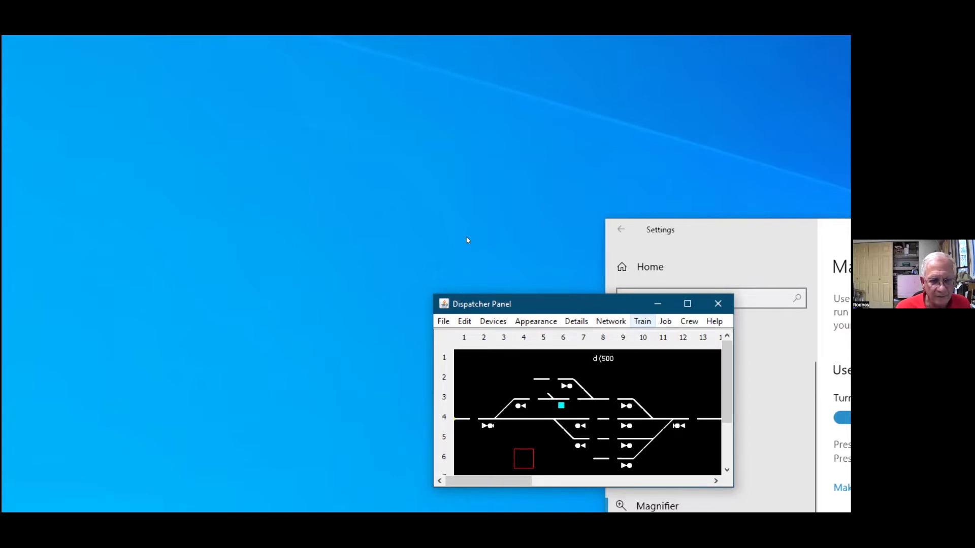
Open the train field definitions for editing and move their window clear of the desktop shortcuts.
{"action": "key", "text": "Down"}
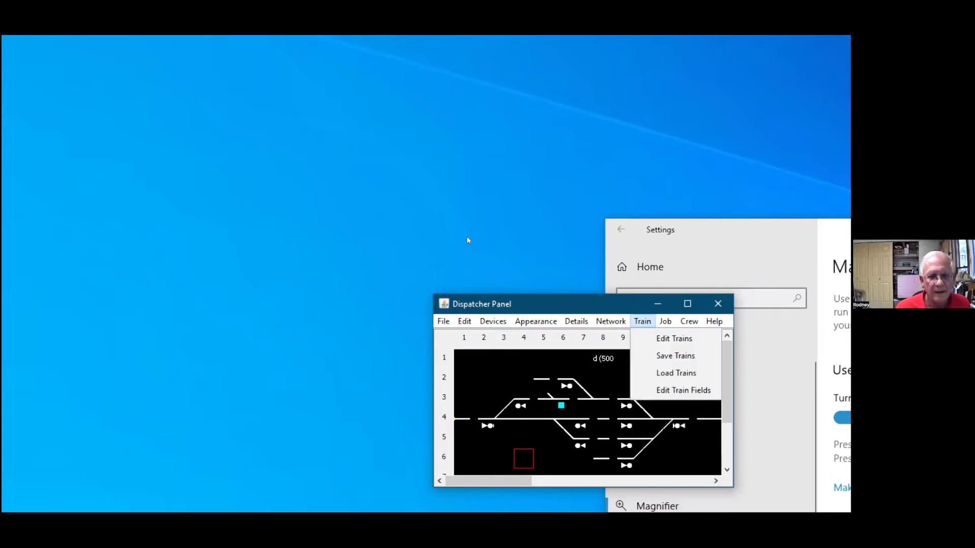
{"action": "key", "text": "Down"}
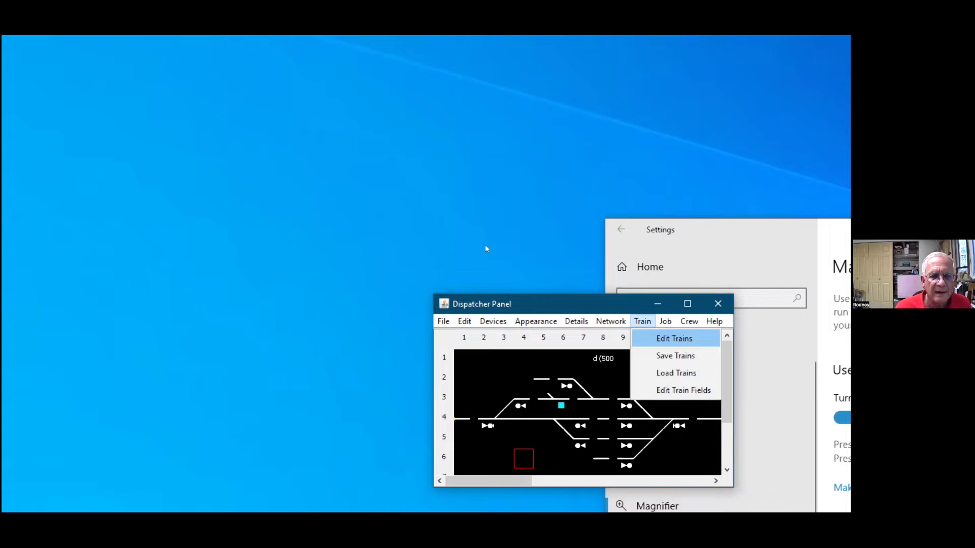
{"action": "key", "text": "Down"}
{"action": "key", "text": "Down"}
{"action": "key", "text": "Down"}
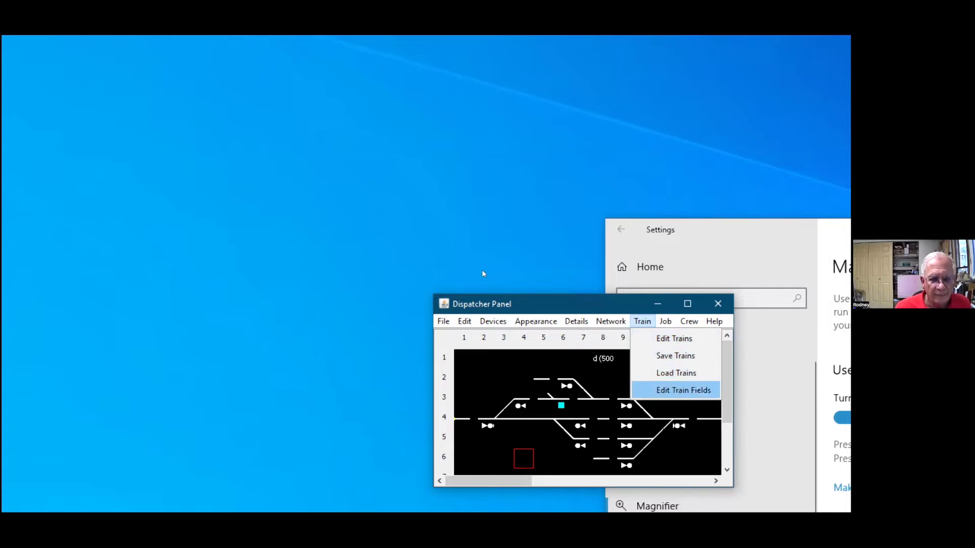
{"action": "key", "text": "Return"}
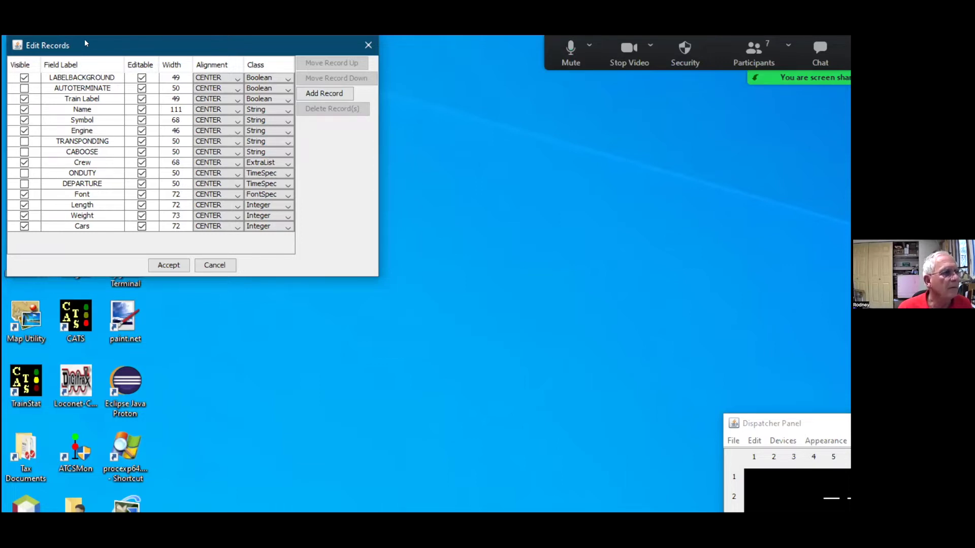
{"action": "left_click_drag", "start_coordinate": [85, 44], "coordinate": [382, 76]}
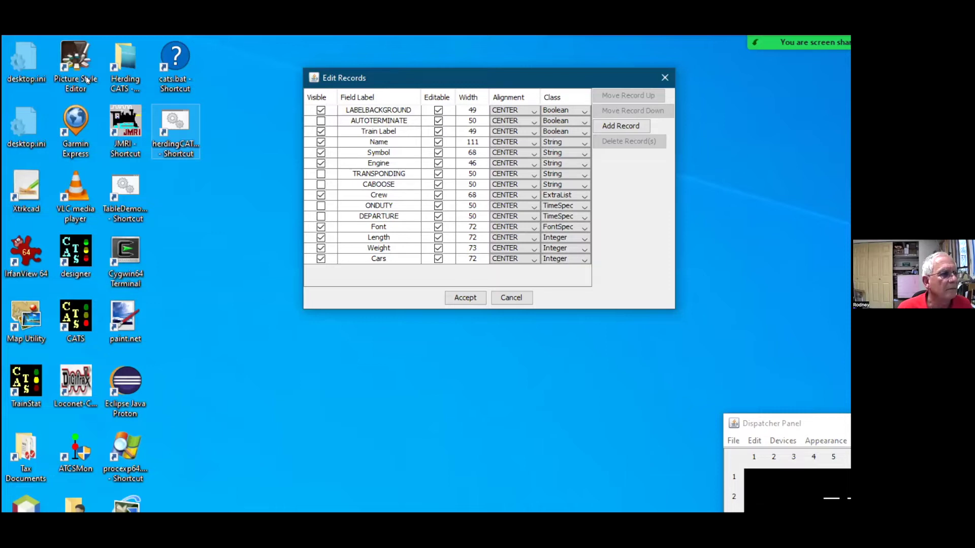
Launch CATS from the herdingCATS shortcut with the ArmstrongMagnet profile and open the train lineup for editing.
{"action": "left_click", "coordinate": [87, 80]}
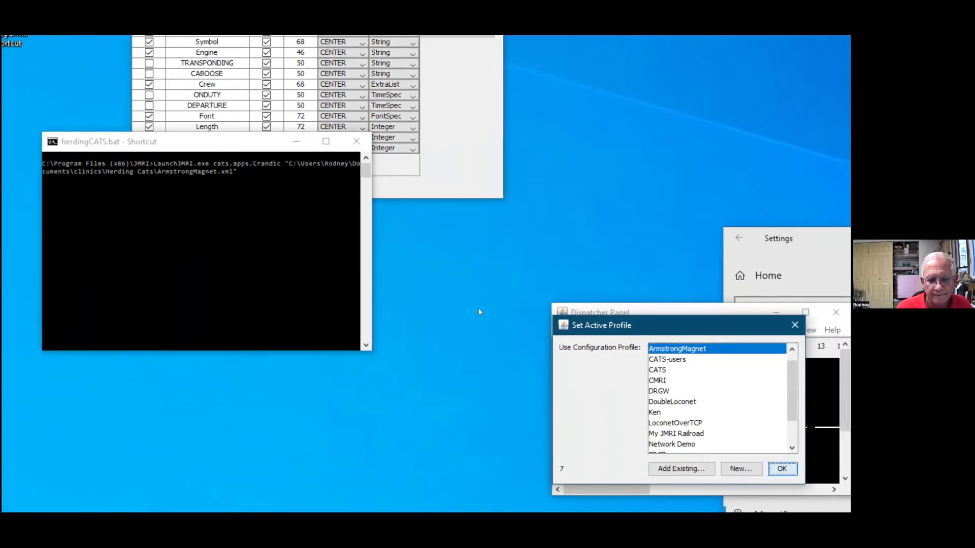
{"action": "key", "text": "Return"}
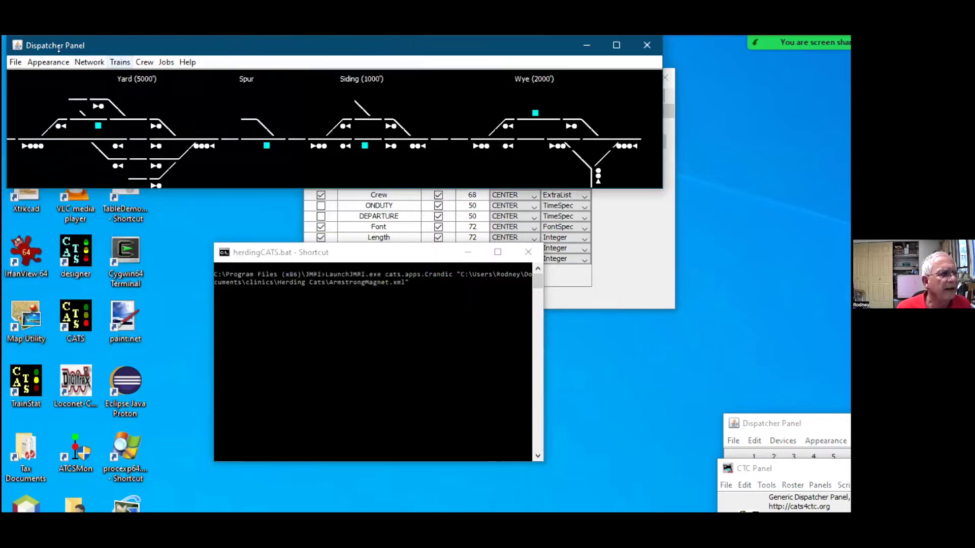
{"action": "key", "text": "alt+t"}
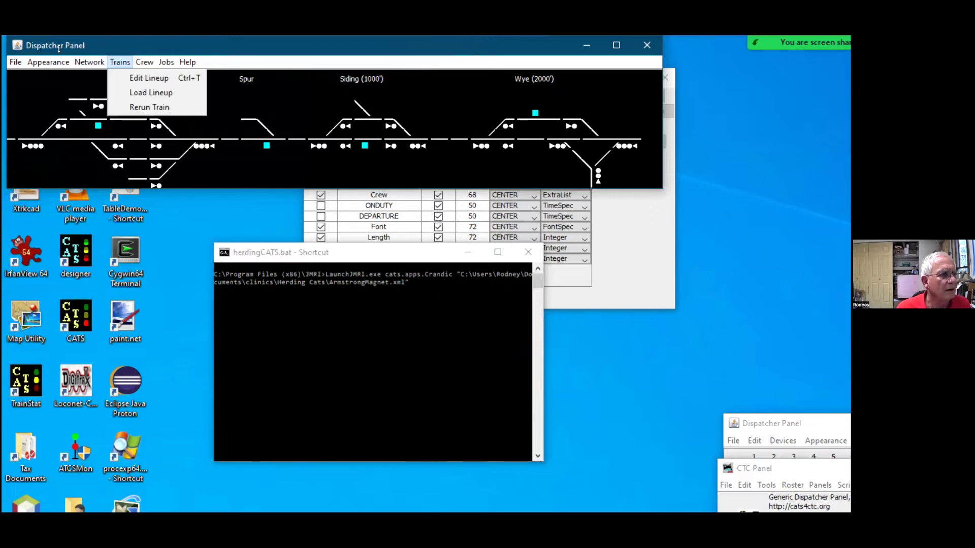
{"action": "key", "text": "Return"}
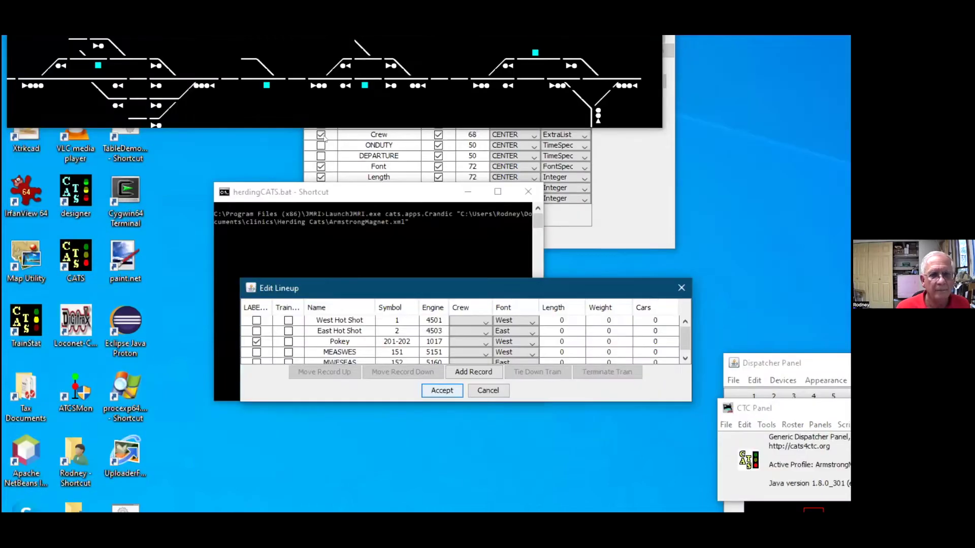
Bring the train field records forward beside the lineup and widen the lineup's LABELBACKGROUND and Train Label columns.
{"action": "left_click", "coordinate": [321, 138]}
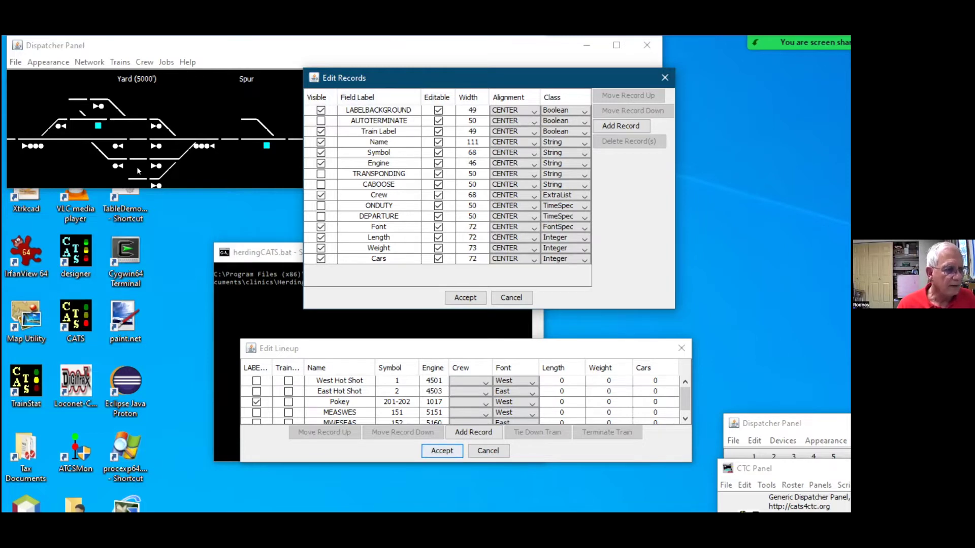
{"action": "left_click_drag", "start_coordinate": [273, 368], "coordinate": [317, 368]}
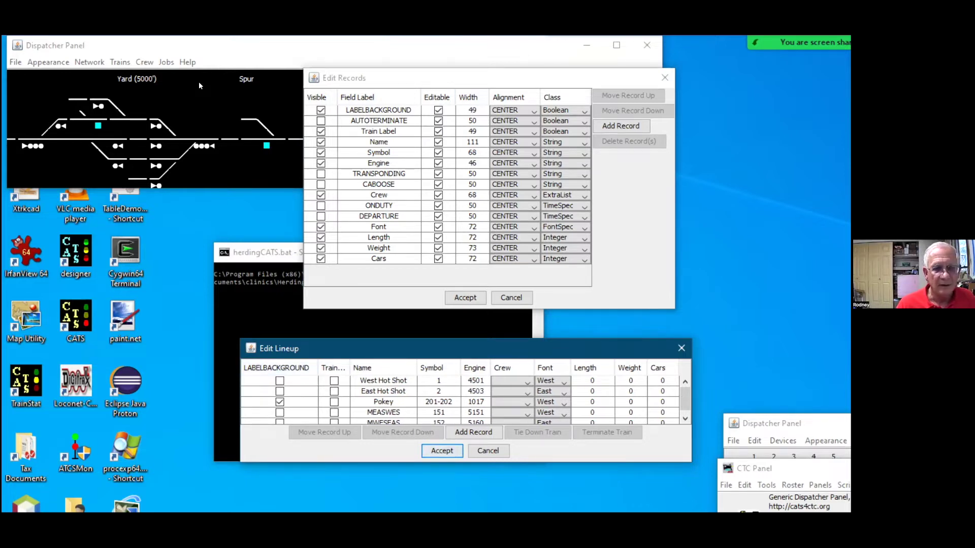
{"action": "left_click_drag", "start_coordinate": [350, 368], "coordinate": [372, 368]}
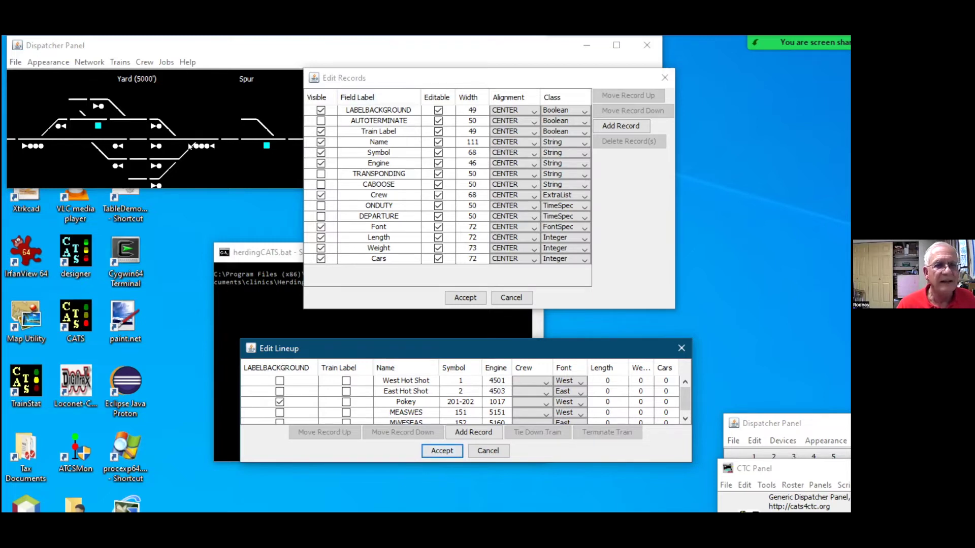
Try to delete the Name record from the train field definitions.
{"action": "double_click", "coordinate": [378, 142]}
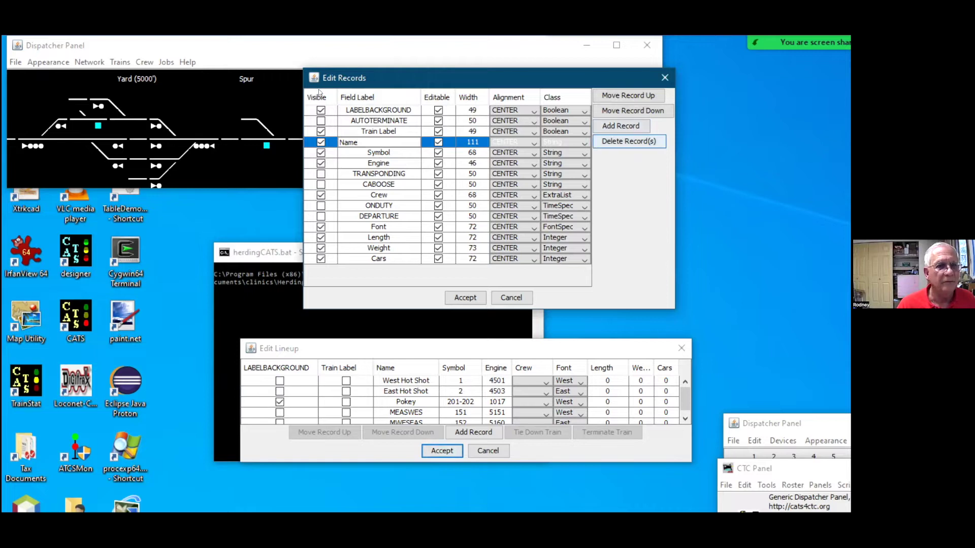
{"action": "left_click", "coordinate": [628, 141]}
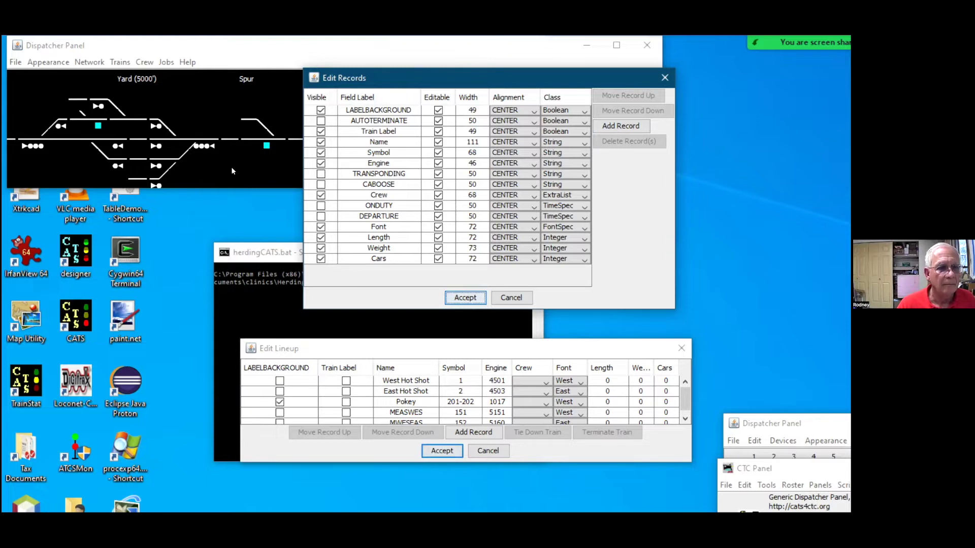
{"action": "key", "text": "Return"}
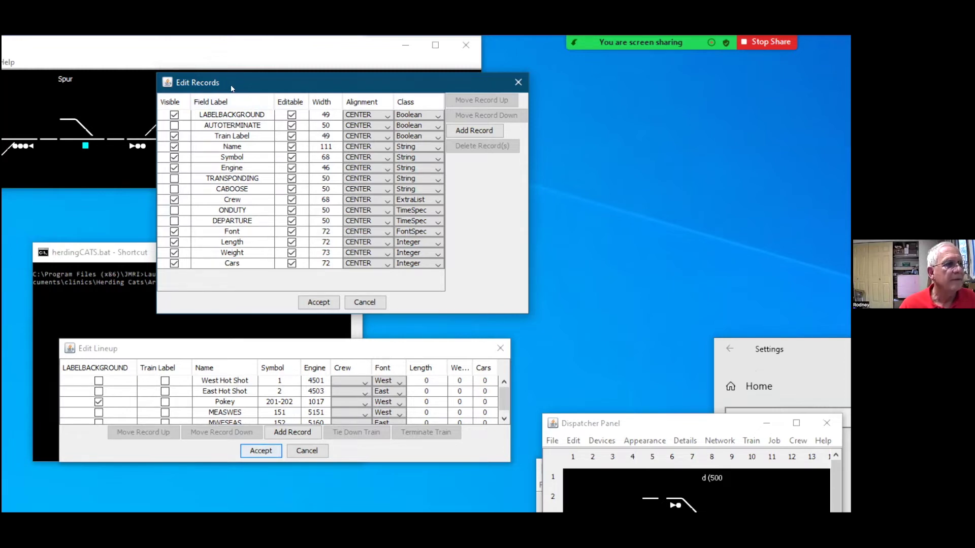
Make the Train Label field non-editable, accept the field records and save the layout in the designer.
{"action": "left_click", "coordinate": [292, 136]}
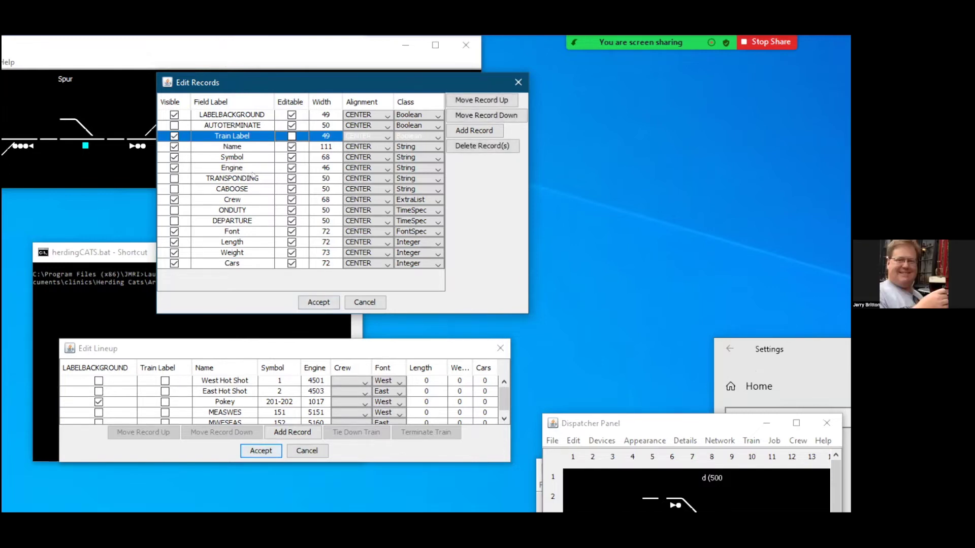
{"action": "left_click", "coordinate": [318, 302]}
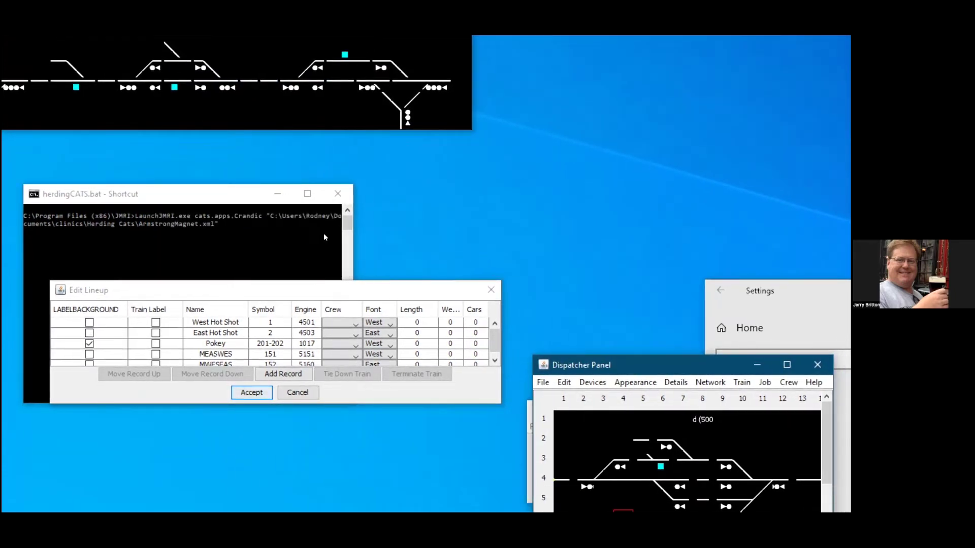
{"action": "key", "text": "alt+f"}
{"action": "key", "text": "Down"}
{"action": "key", "text": "Down"}
{"action": "key", "text": "Down"}
{"action": "key", "text": "Down"}
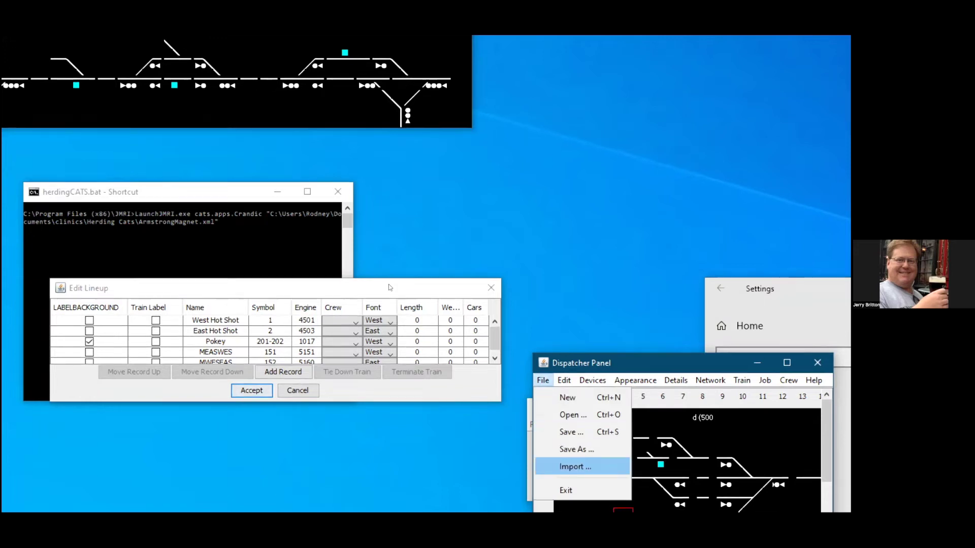
{"action": "key", "text": "Up"}
{"action": "key", "text": "Up"}
{"action": "key", "text": "Return"}
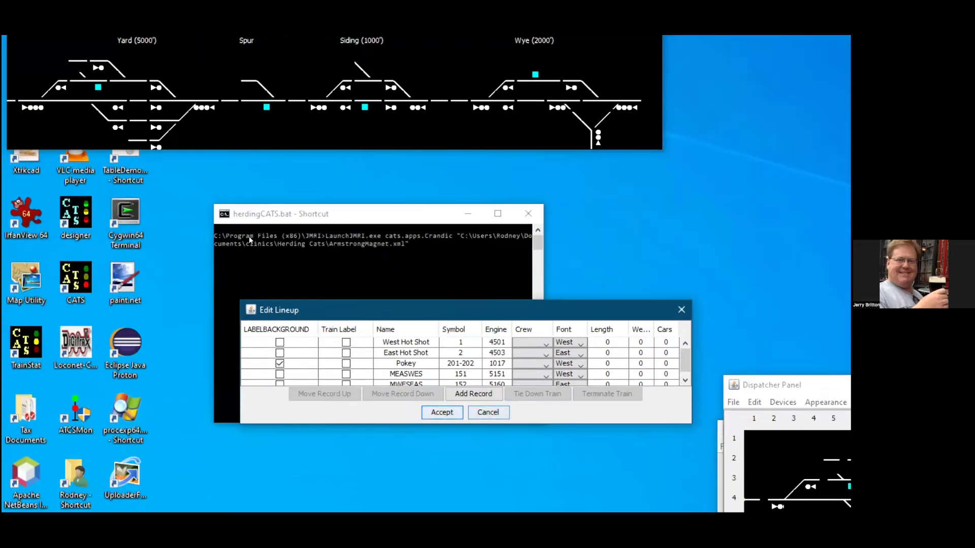
Cancel the open train lineup and end the running CATS session.
{"action": "left_click", "coordinate": [488, 413]}
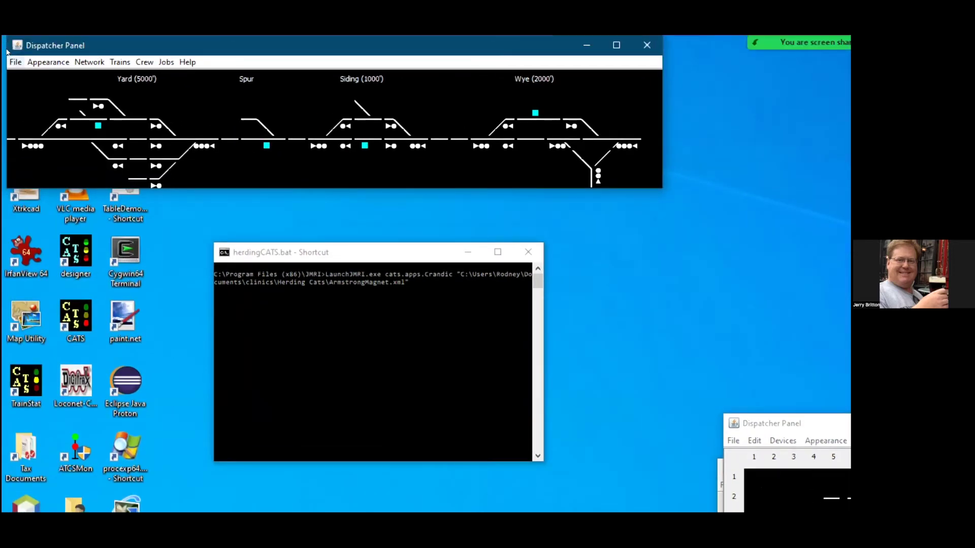
{"action": "left_click", "coordinate": [15, 62]}
{"action": "left_click", "coordinate": [25, 128]}
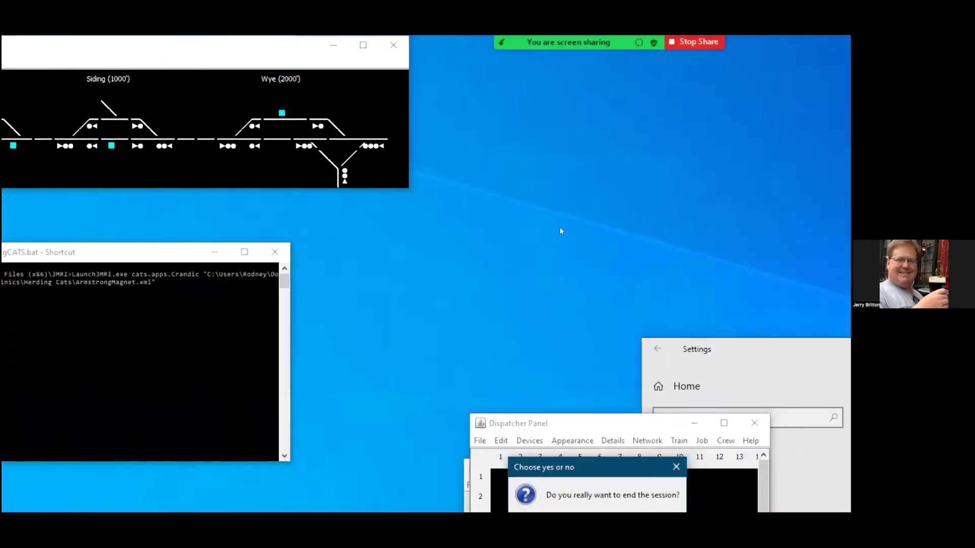
{"action": "key", "text": "Return"}
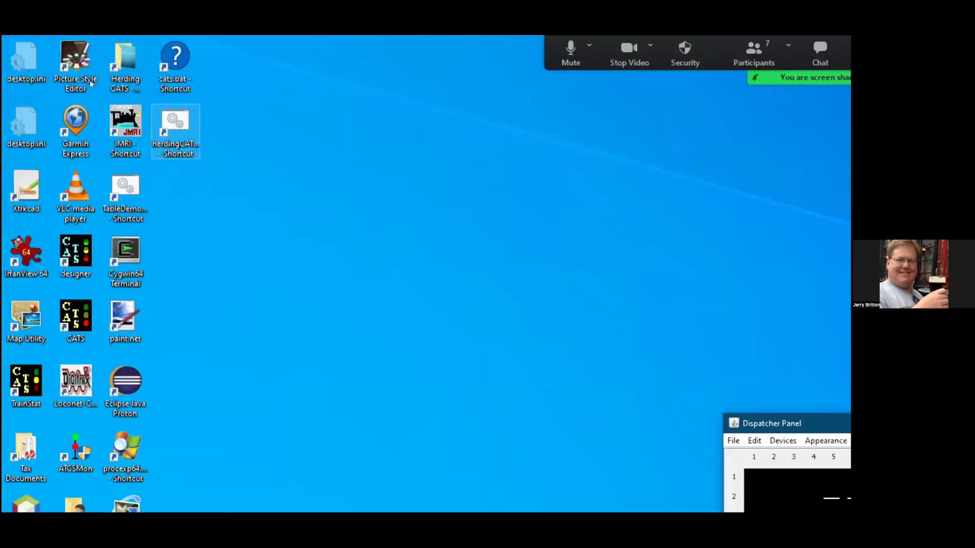
Relaunch CATS from the herdingCATS shortcut with the ArmstrongMagnet profile and open the train lineup for editing.
{"action": "double_click", "coordinate": [176, 127]}
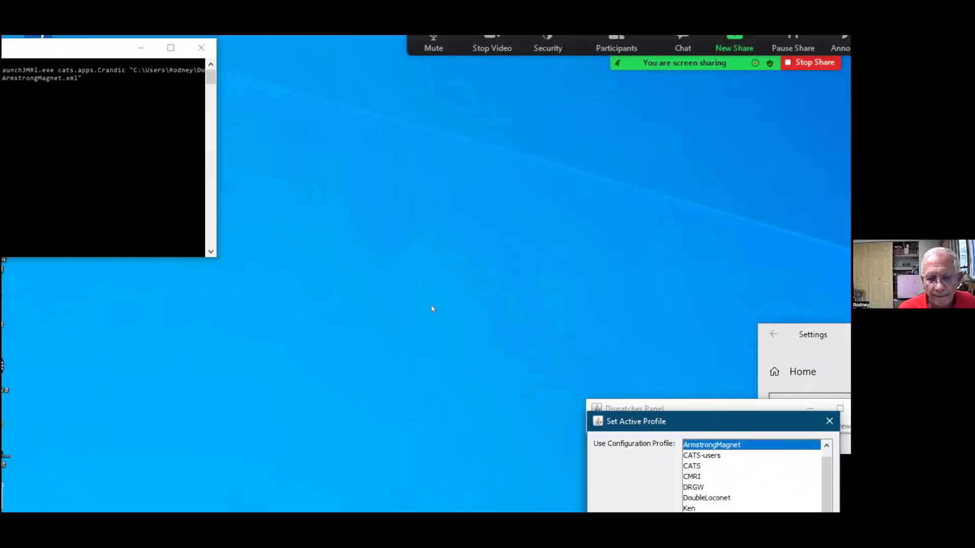
{"action": "key", "text": "Return"}
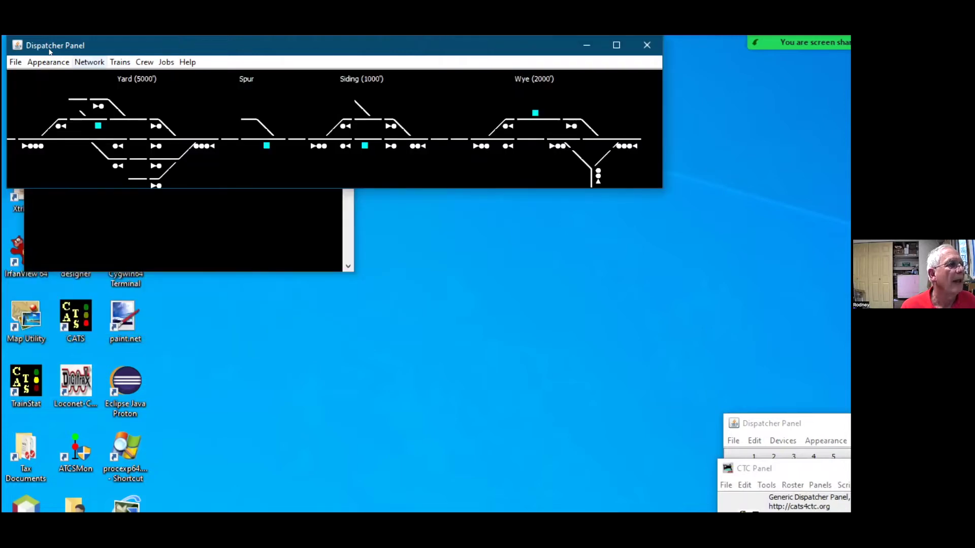
{"action": "left_click", "coordinate": [120, 62]}
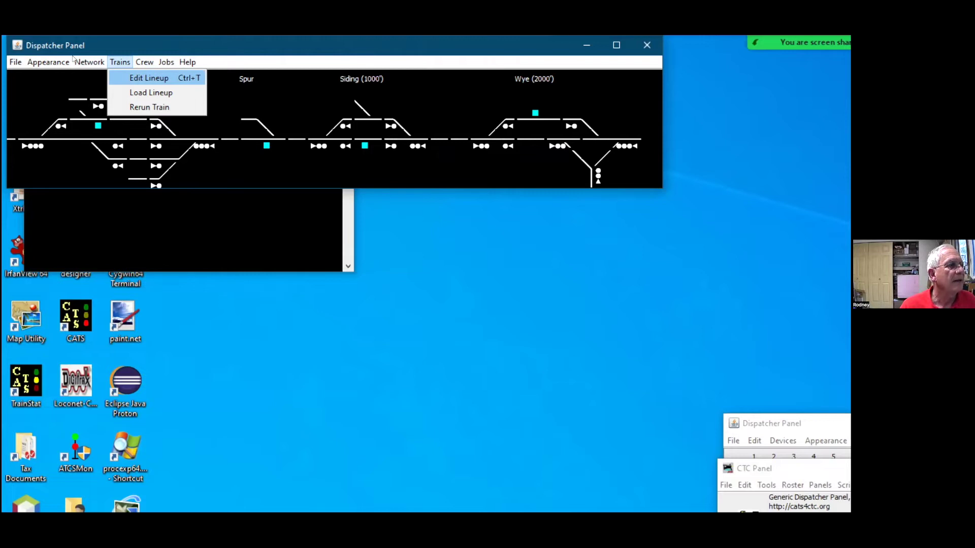
{"action": "left_click", "coordinate": [149, 78]}
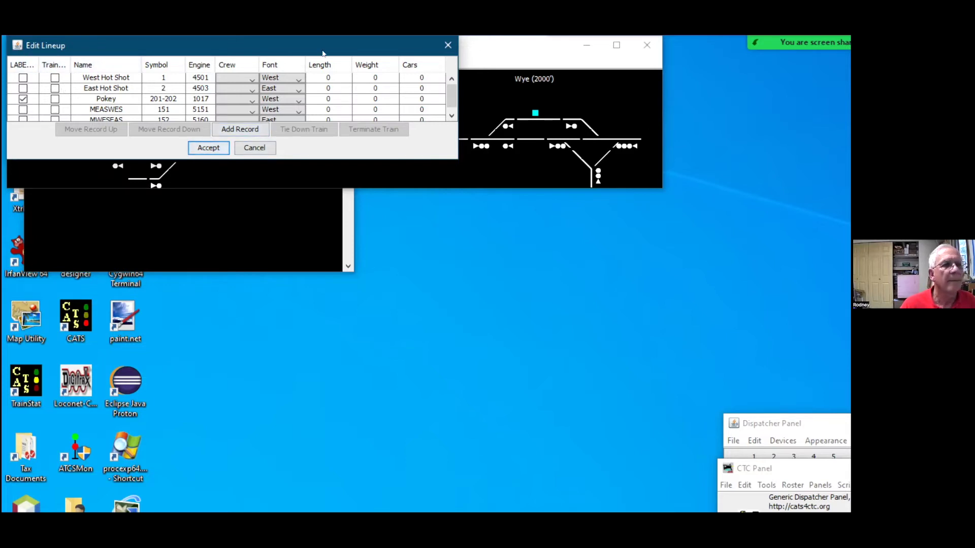
{"action": "scroll", "coordinate": [226, 81], "scroll_direction": "down", "scroll_amount": 1}
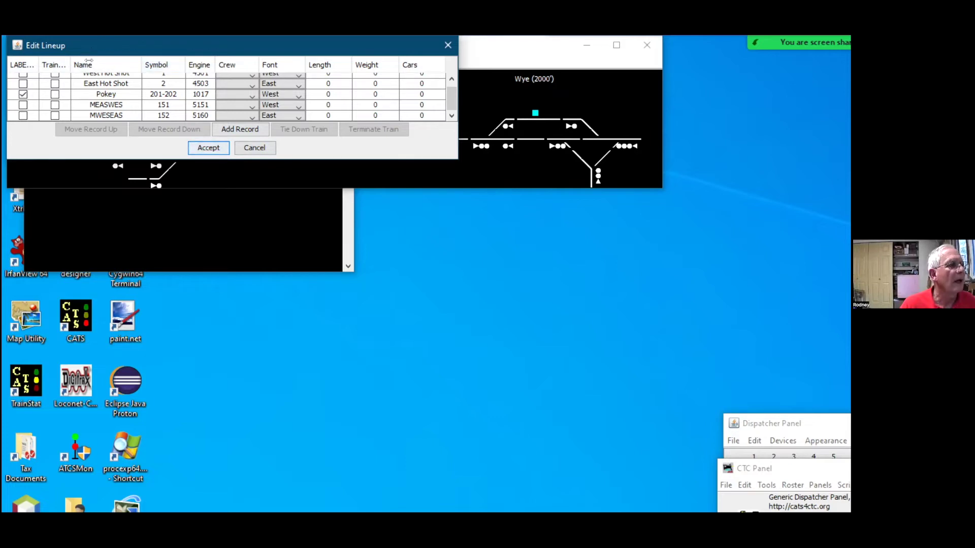
{"action": "left_click_drag", "start_coordinate": [452, 98], "coordinate": [451, 96]}
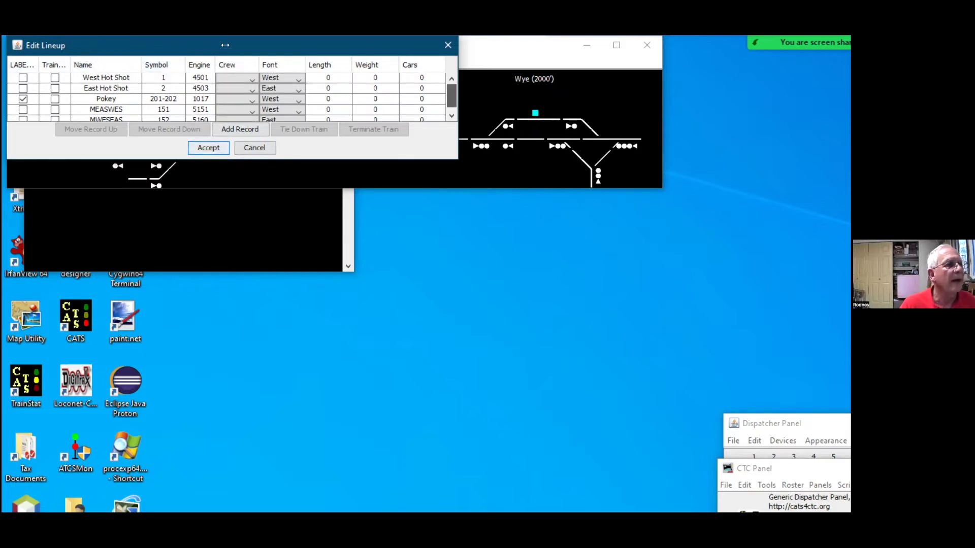
Clear the West Hot Shot train's symbol and shorten its name to We.
{"action": "double_click", "coordinate": [164, 77]}
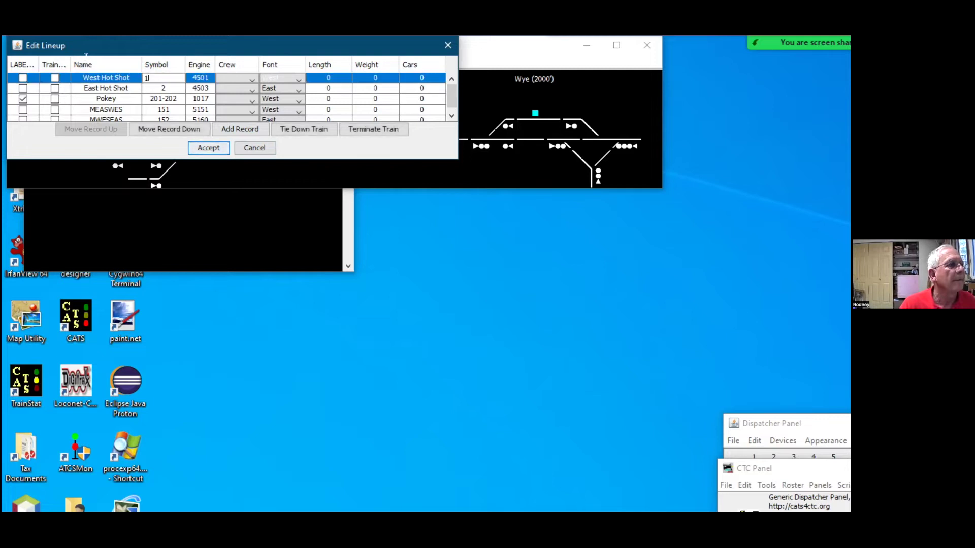
{"action": "key", "text": "BackSpace"}
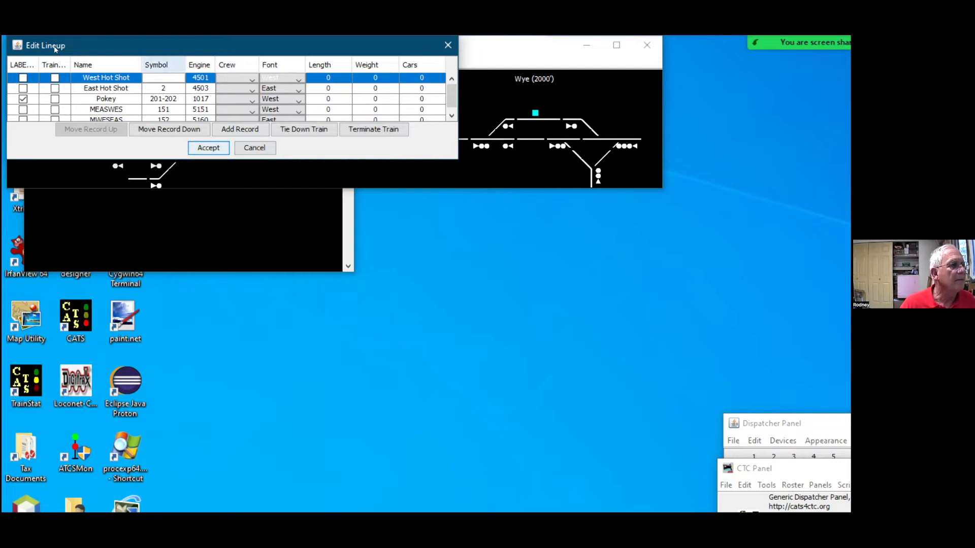
{"action": "double_click", "coordinate": [102, 77]}
{"action": "key", "text": "ctrl+Right"}
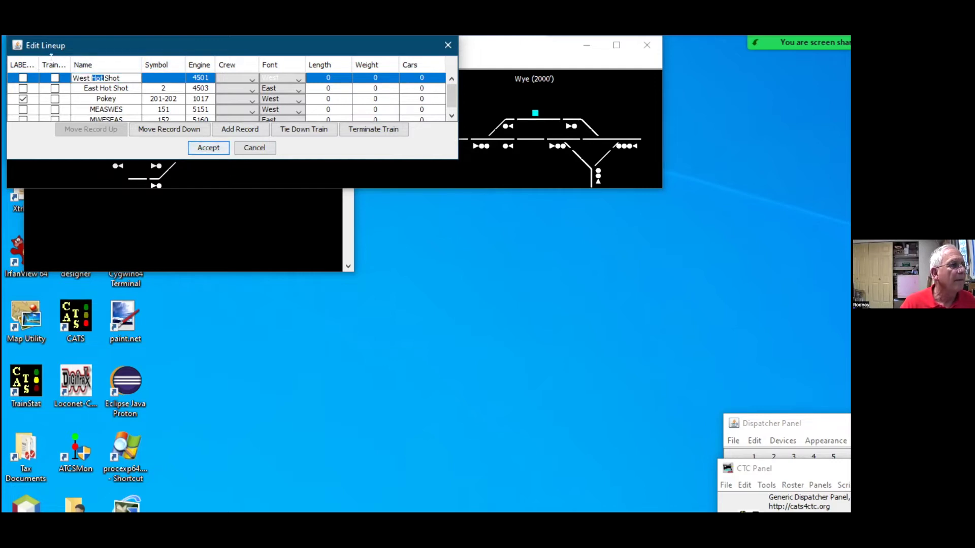
{"action": "key", "text": "shift+End"}
{"action": "key", "text": "BackSpace"}
{"action": "key", "text": "BackSpace"}
{"action": "key", "text": "BackSpace"}
{"action": "key", "text": "BackSpace"}
{"action": "key", "text": "BackSpace"}
{"action": "key", "text": "BackSpace"}
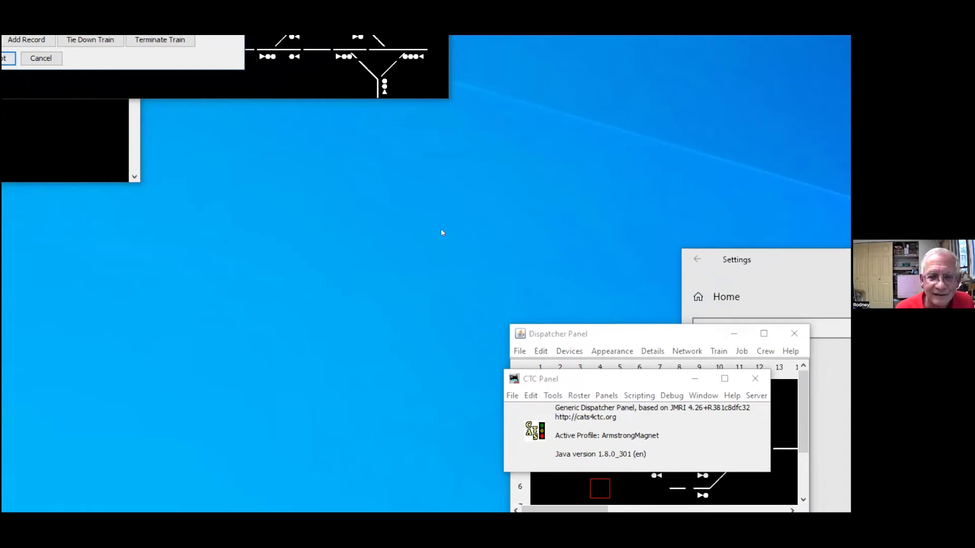
Open the train field definitions in the designer and move their window below the lineup for comparison.
{"action": "left_click", "coordinate": [468, 237]}
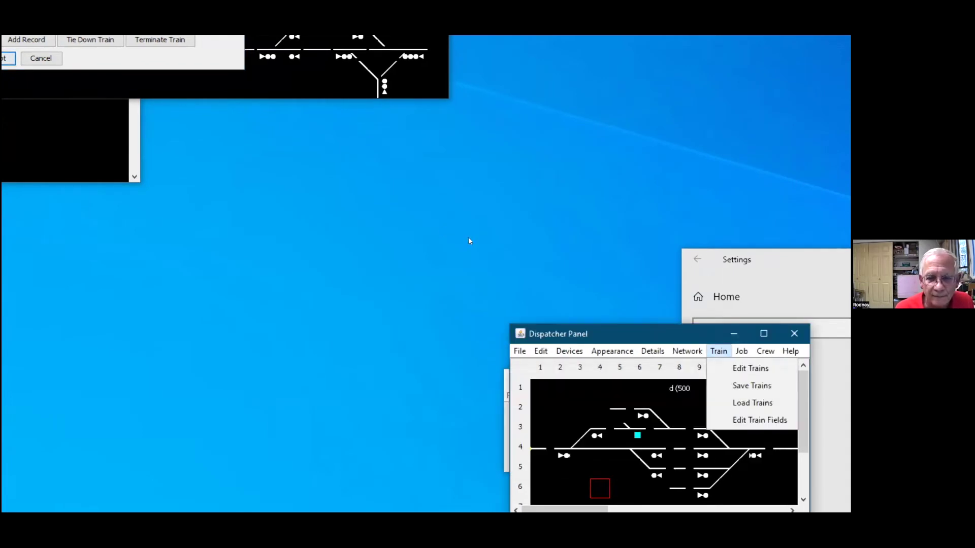
{"action": "left_click", "coordinate": [482, 270]}
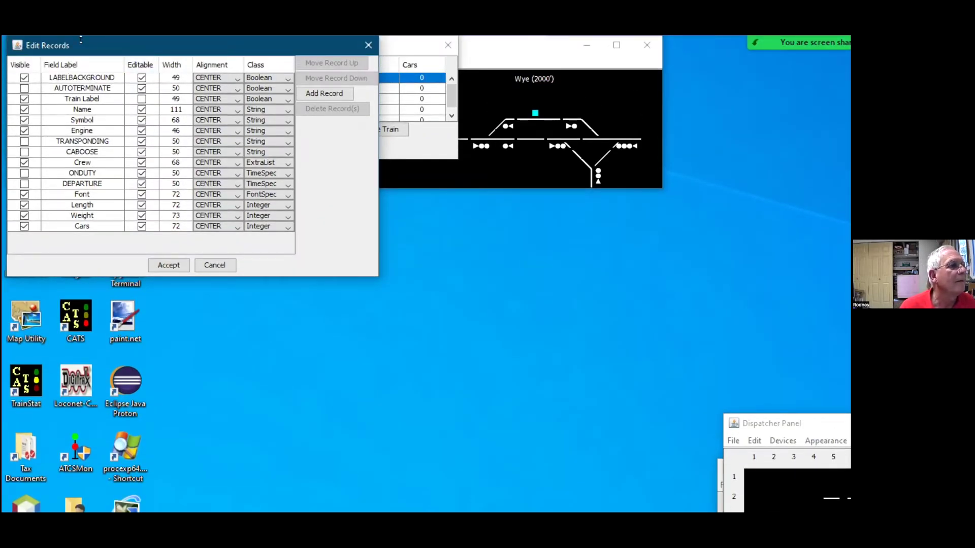
{"action": "left_click_drag", "start_coordinate": [82, 42], "coordinate": [185, 250]}
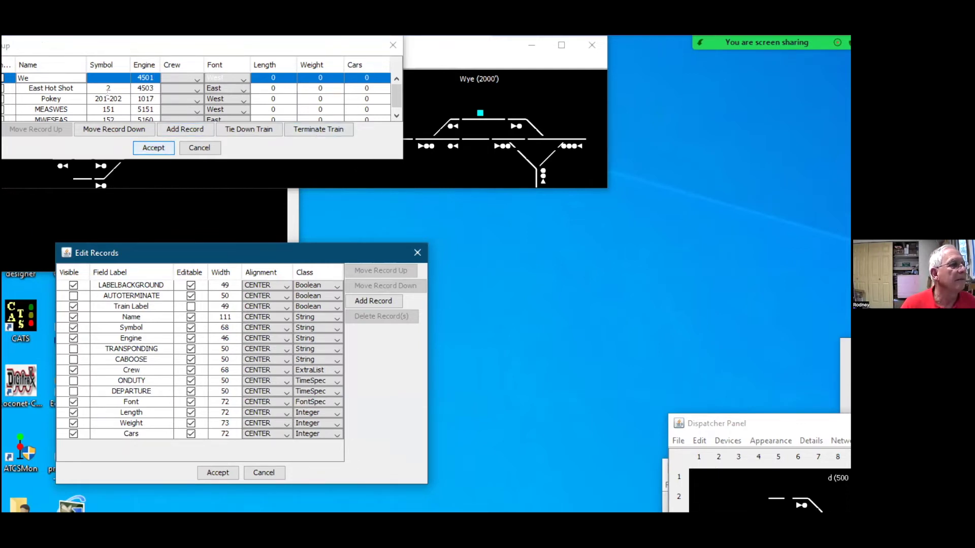
Try to accept the lineup with the first train's symbol left blank.
{"action": "left_click", "coordinate": [153, 148]}
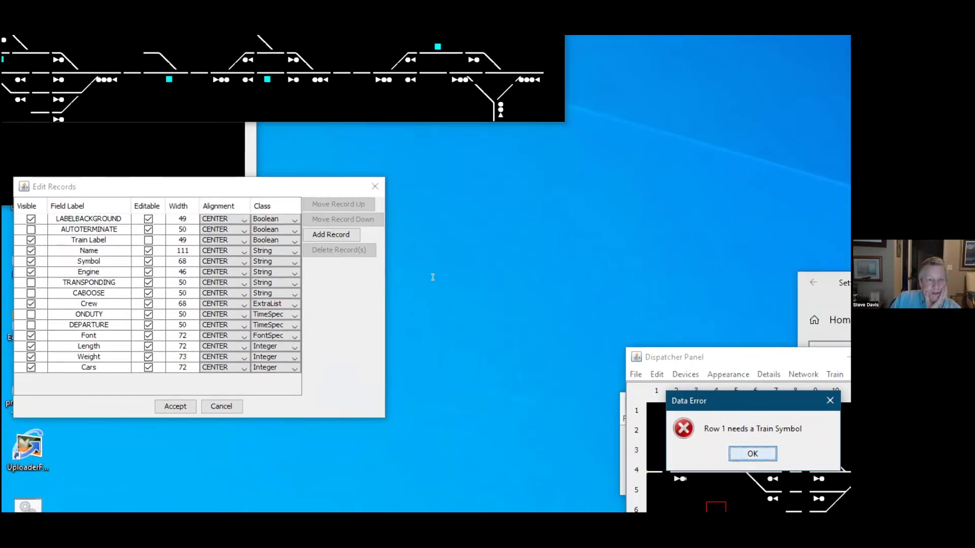
{"action": "key", "text": "Return"}
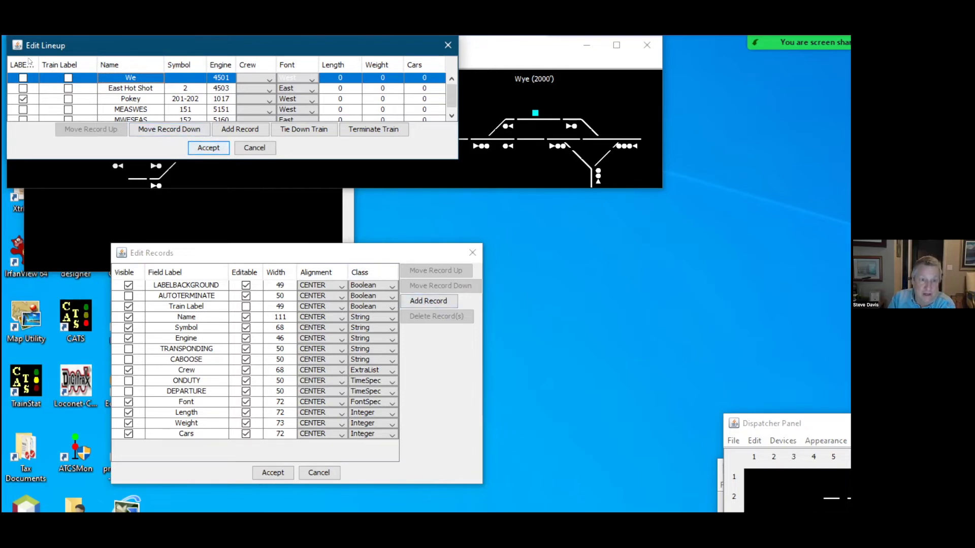
Turn on LABELBACKGROUND for the first train in the lineup.
{"action": "key", "text": "Left"}
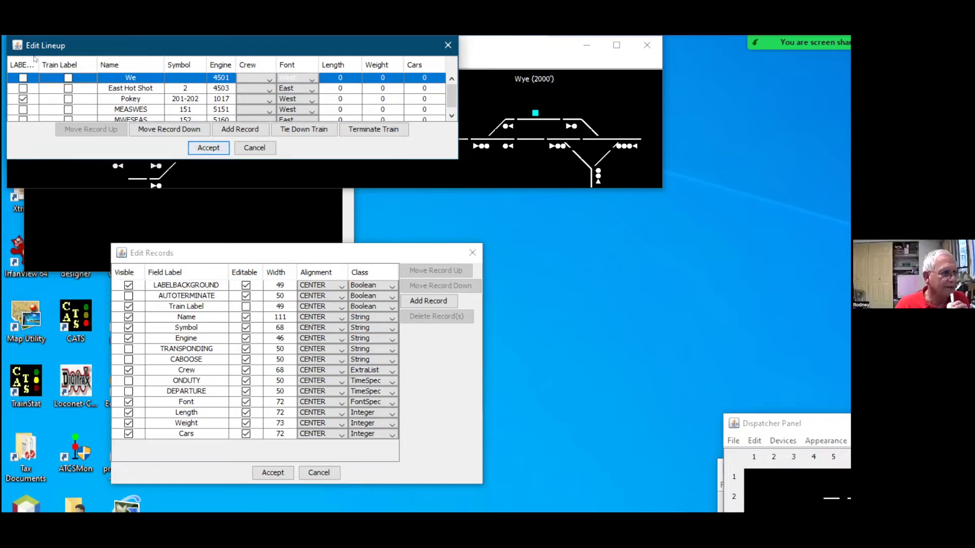
{"action": "key", "text": "Down"}
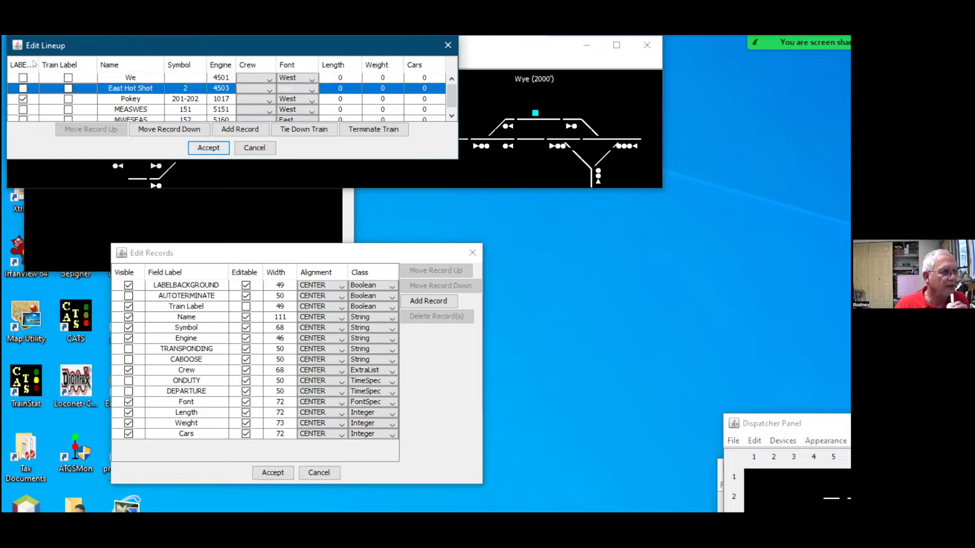
{"action": "key", "text": "Up"}
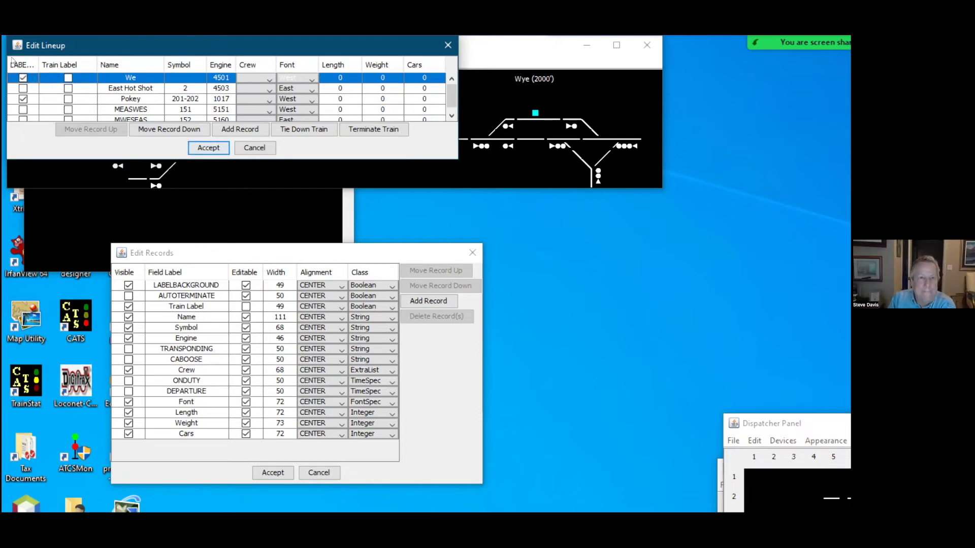
{"action": "left_click", "coordinate": [23, 78]}
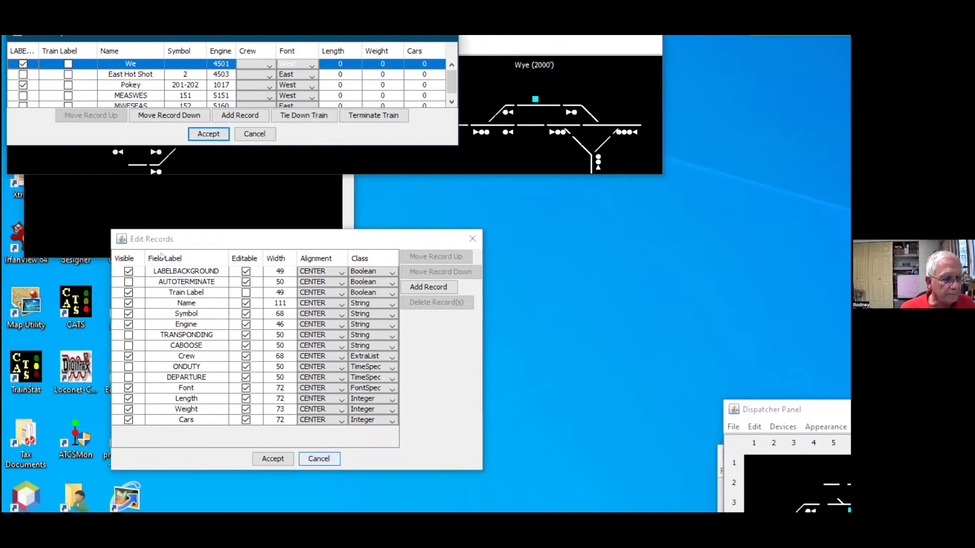
Cancel the train field records and the lineup edits, and end the CATS session.
{"action": "key", "text": "Escape"}
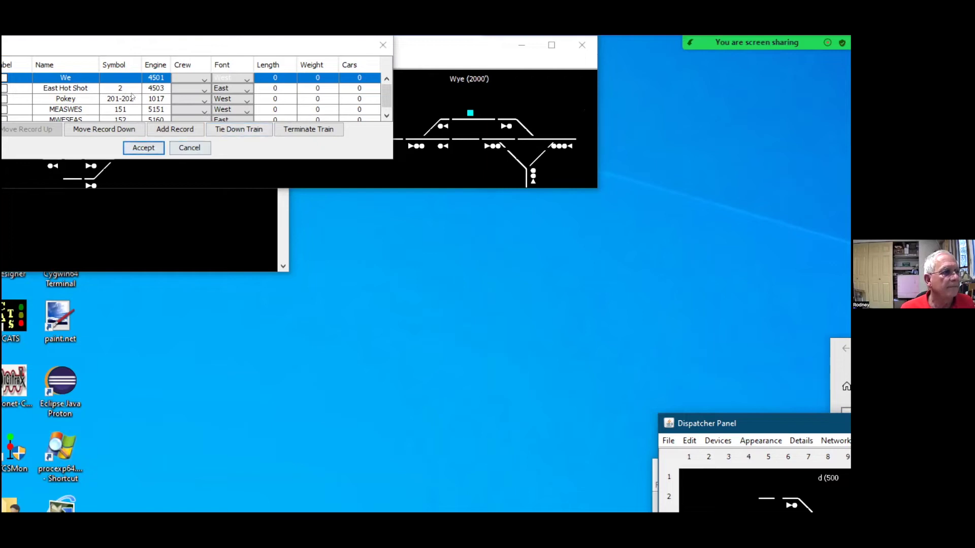
{"action": "key", "text": "Escape"}
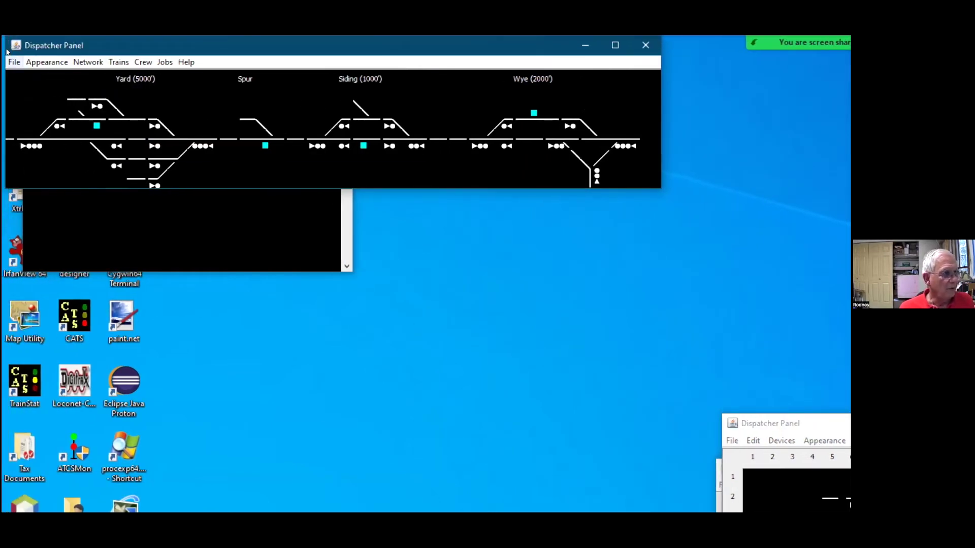
{"action": "left_click", "coordinate": [11, 62]}
{"action": "left_click", "coordinate": [34, 128]}
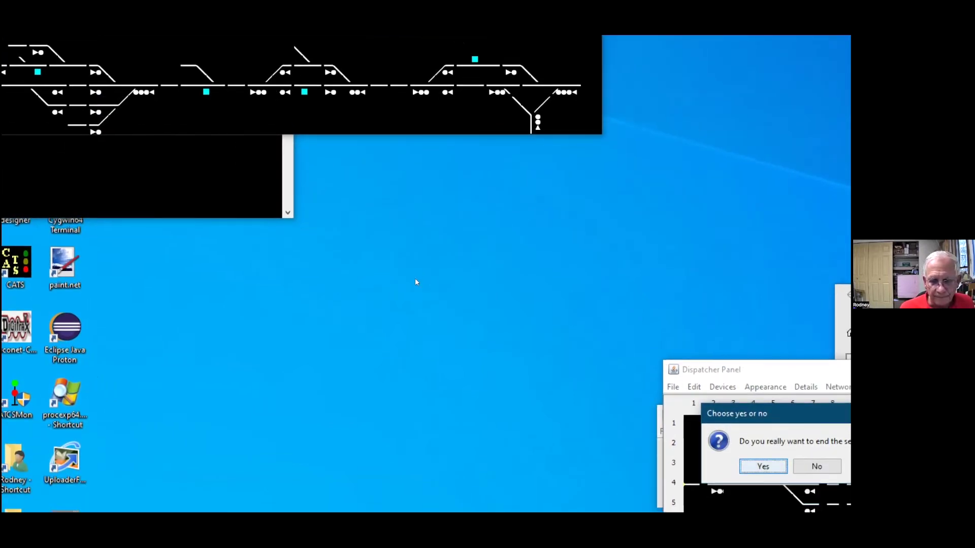
{"action": "key", "text": "Return"}
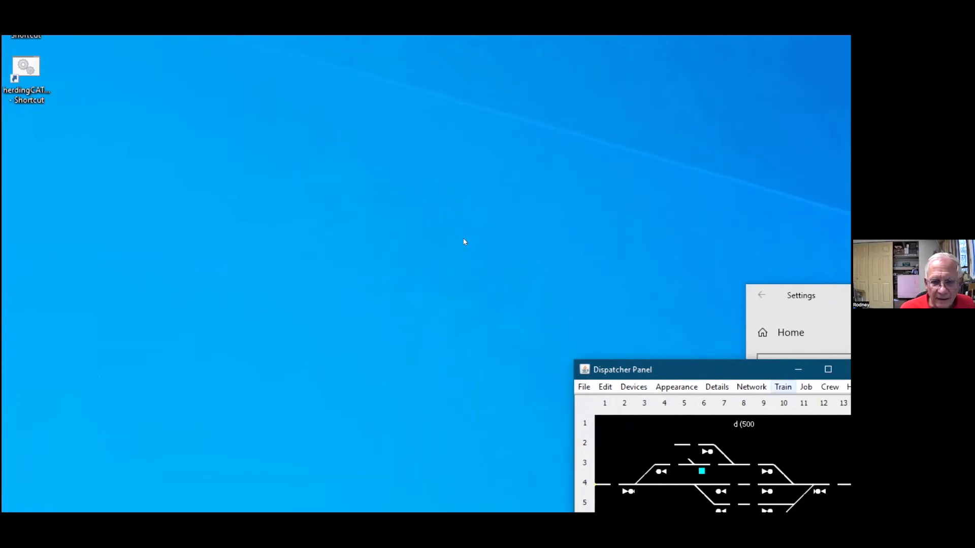
Review the train field definitions in the designer and close them without changes.
{"action": "left_click", "coordinate": [783, 387]}
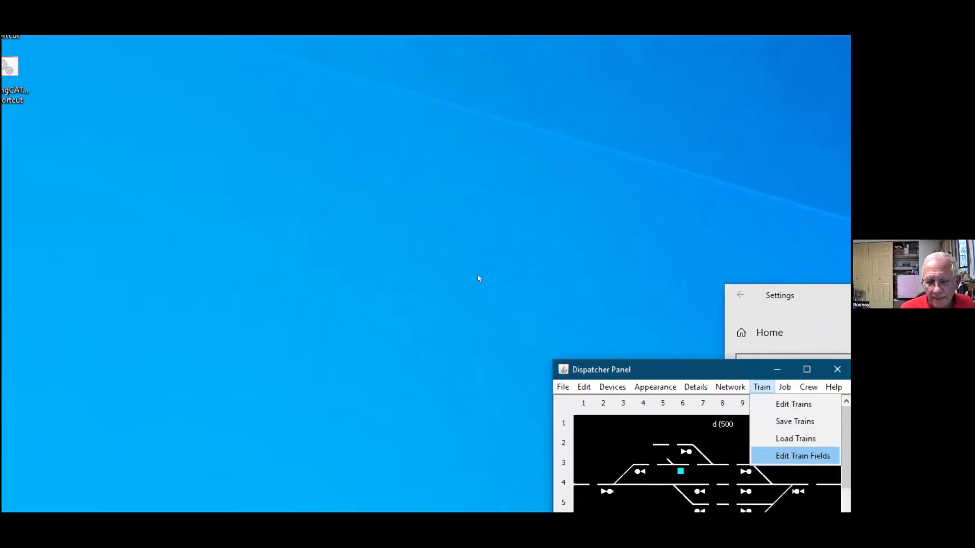
{"action": "left_click", "coordinate": [805, 456]}
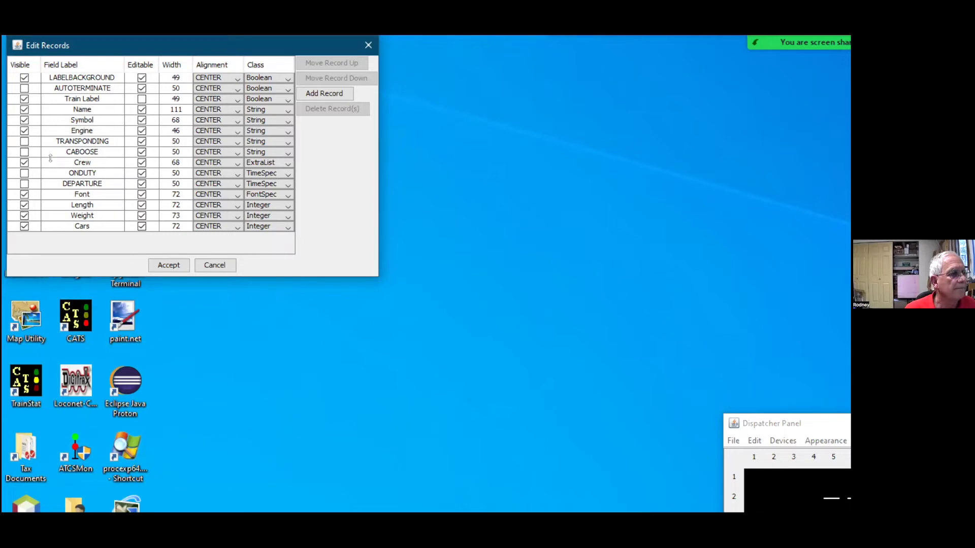
{"action": "left_click", "coordinate": [214, 266]}
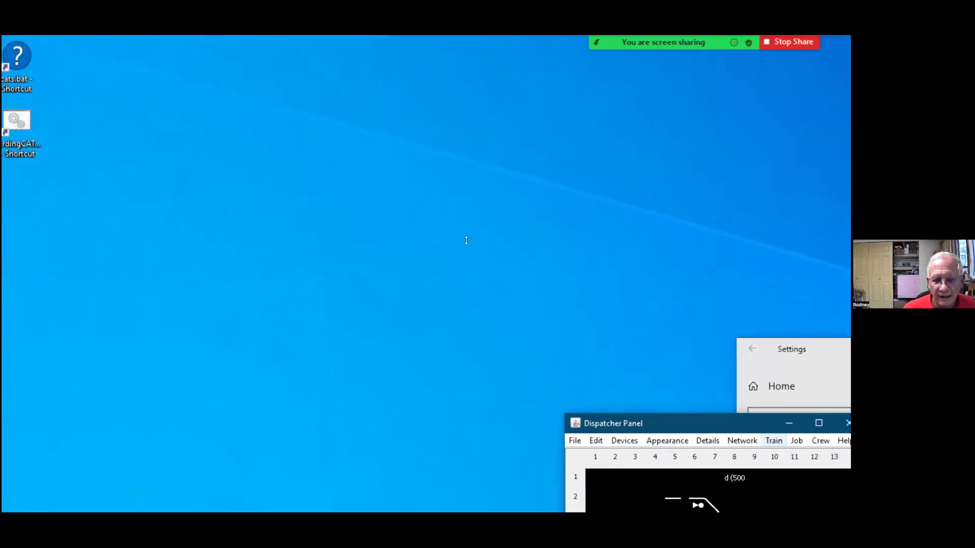
Open the designer's train list for editing and add a blank record after the MWESEAS train.
{"action": "left_click", "coordinate": [774, 441]}
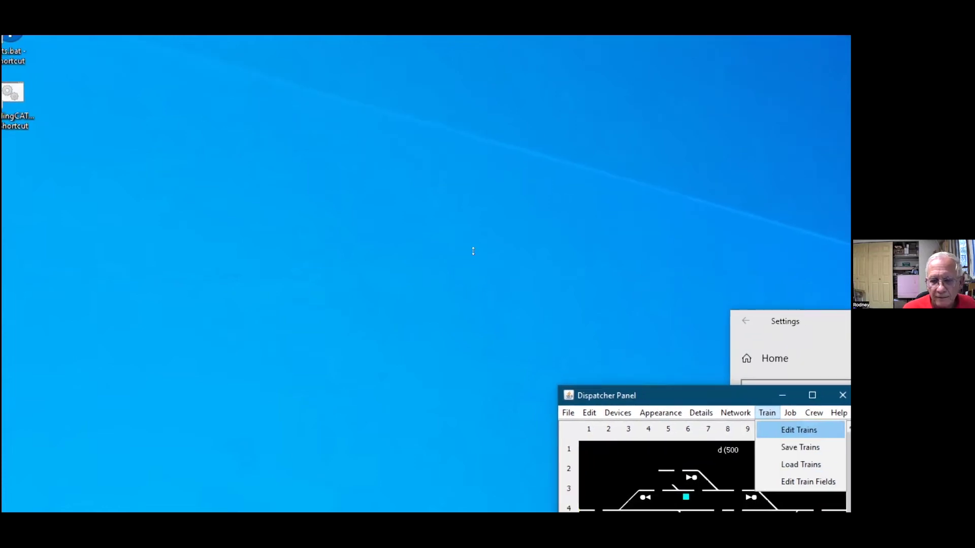
{"action": "left_click", "coordinate": [803, 430]}
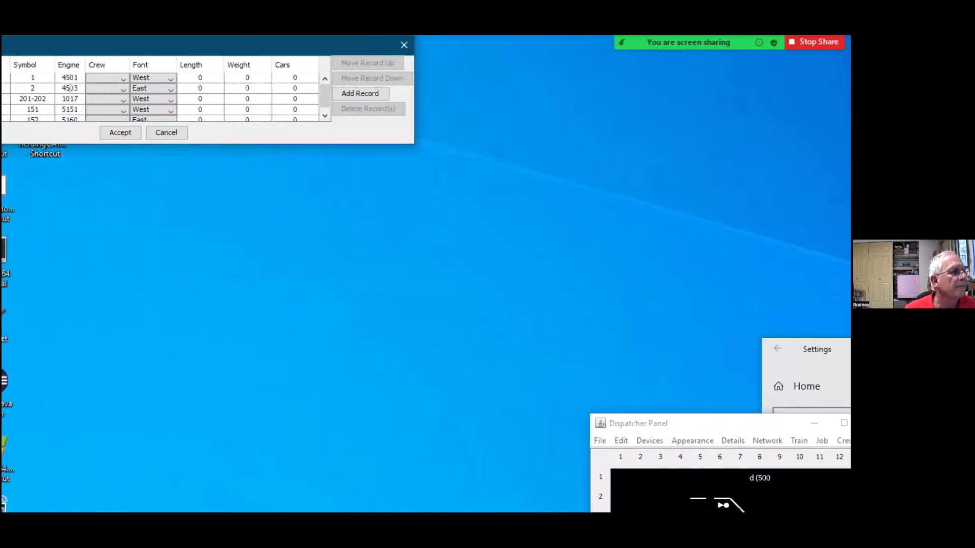
{"action": "left_click", "coordinate": [212, 89]}
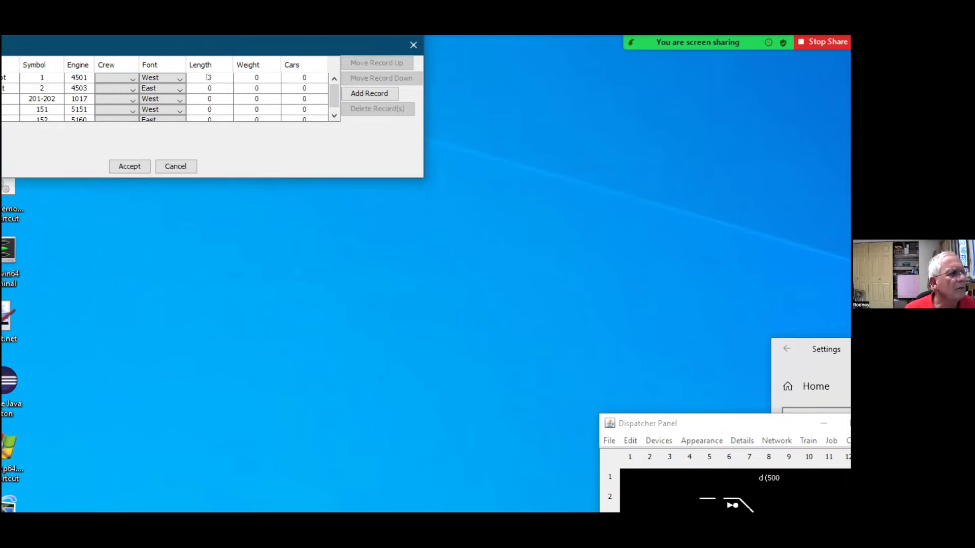
{"action": "scroll", "coordinate": [229, 72], "scroll_direction": "down", "scroll_amount": 1}
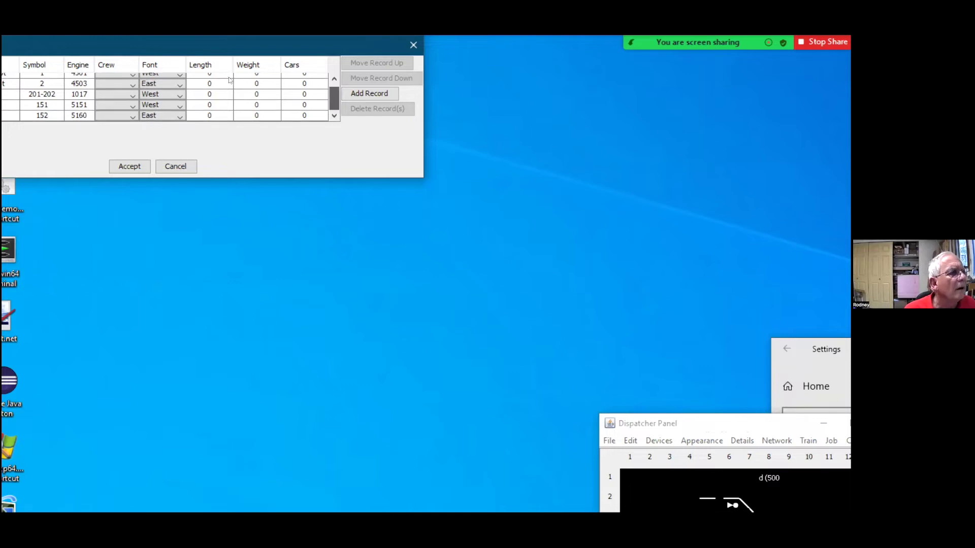
{"action": "left_click", "coordinate": [121, 116]}
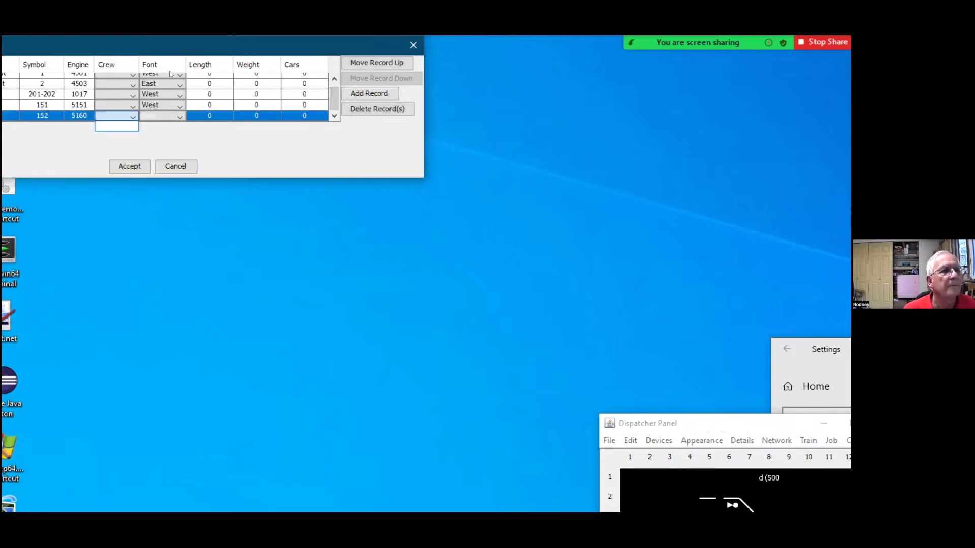
{"action": "left_click", "coordinate": [251, 66]}
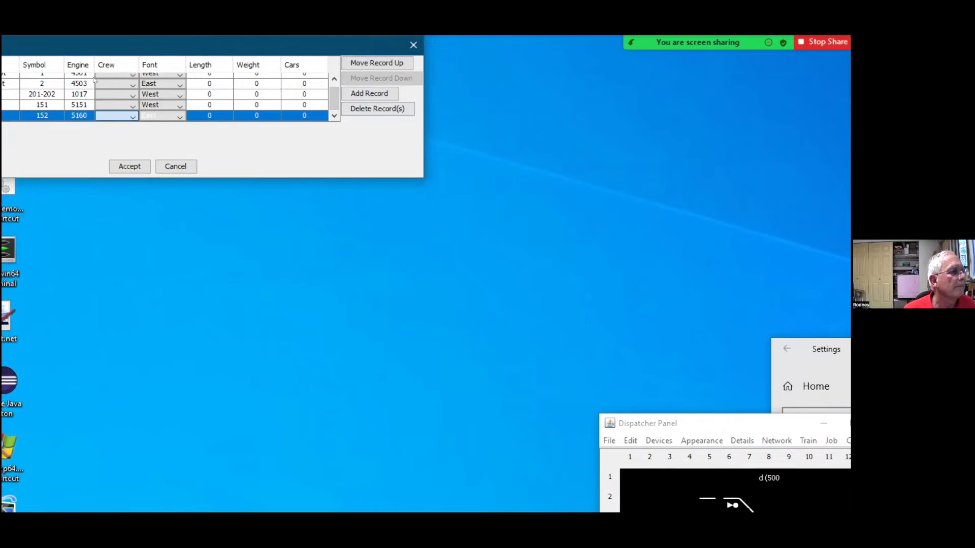
{"action": "left_click", "coordinate": [236, 68]}
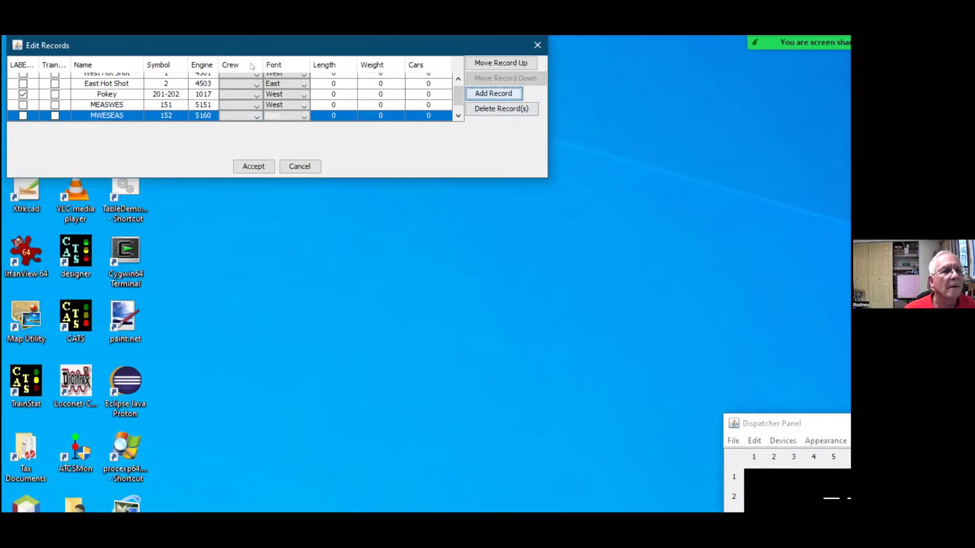
{"action": "key", "text": "space"}
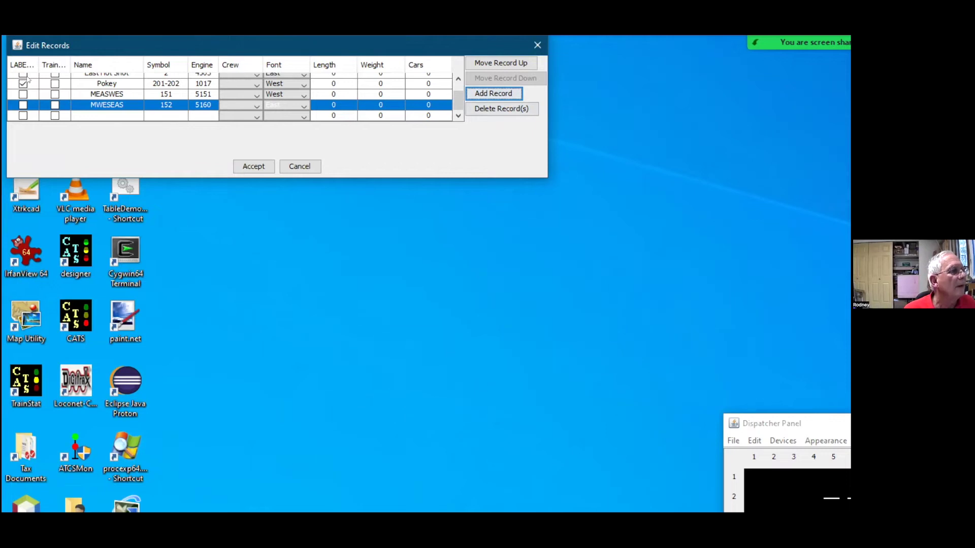
Name the new train record zephyr and set its symbol to 5.
{"action": "double_click", "coordinate": [88, 115]}
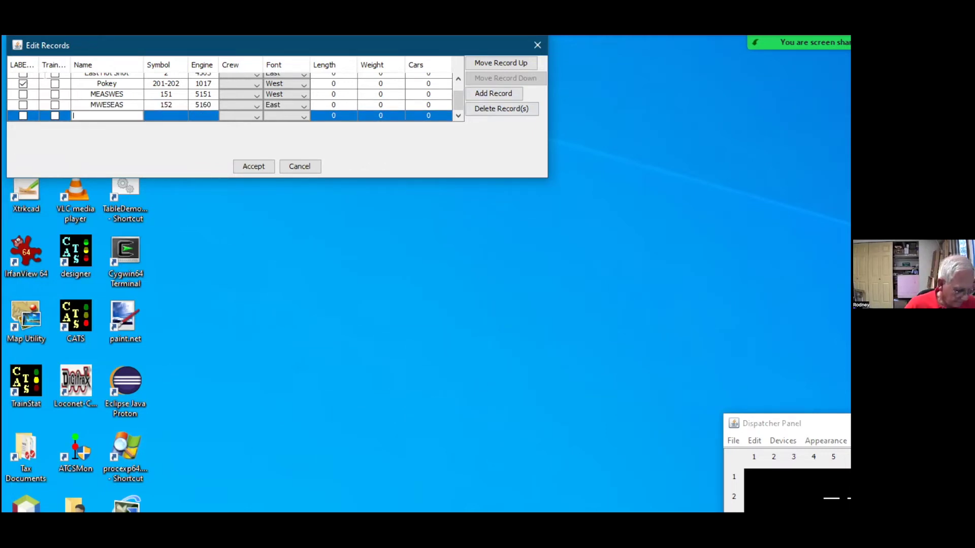
{"action": "type", "text": "zel"}
{"action": "type", "text": "hyl"}
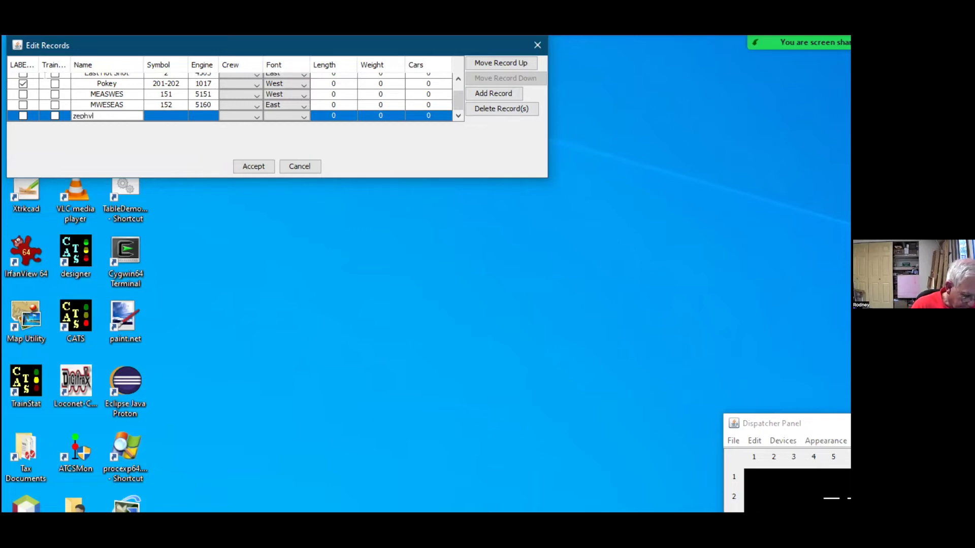
{"action": "key", "text": "Return"}
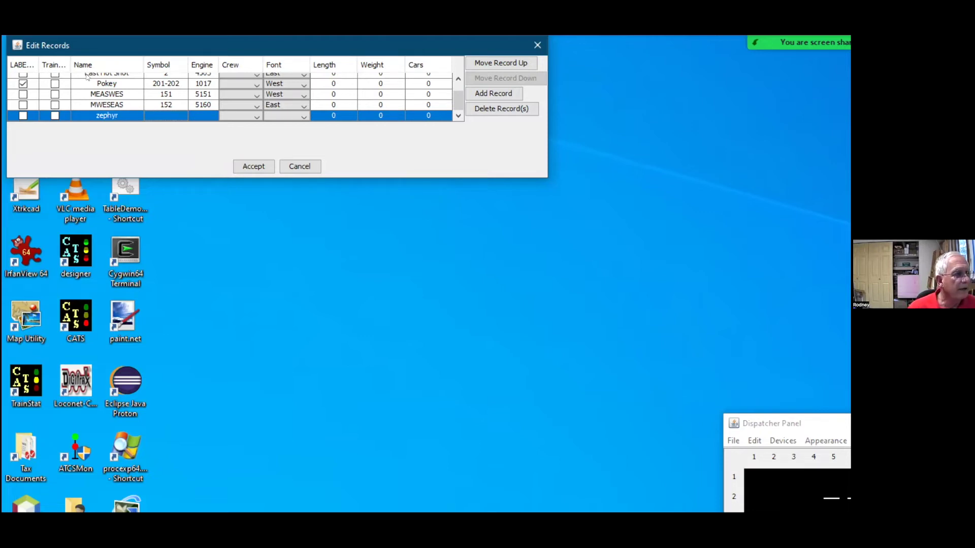
{"action": "key", "text": "Tab"}
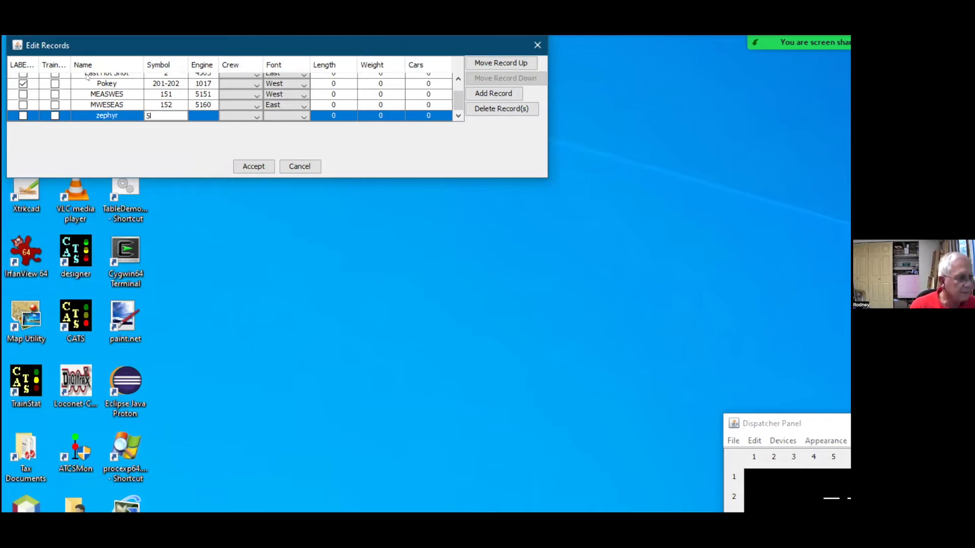
{"action": "key", "text": "Return"}
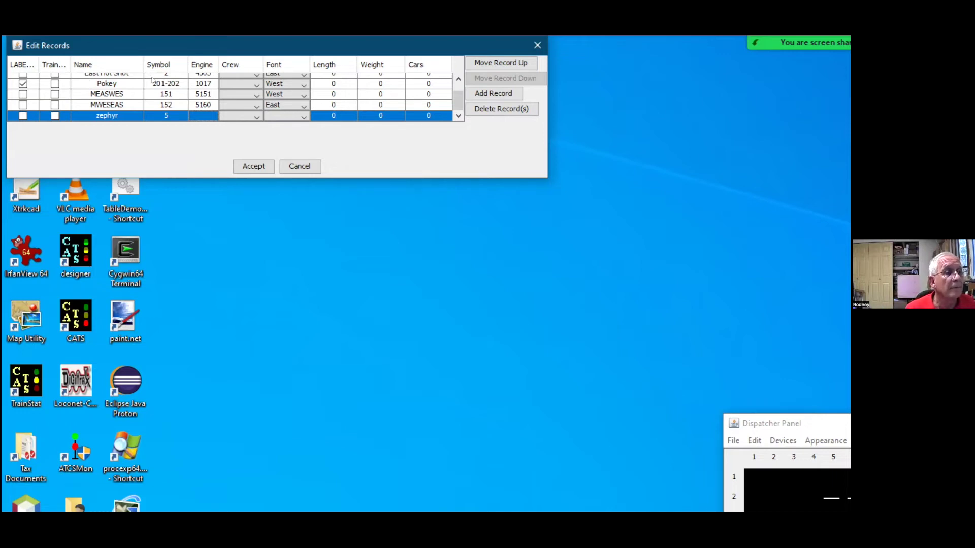
Assign a font template to the zephyr train and accept the train list.
{"action": "left_click", "coordinate": [303, 116]}
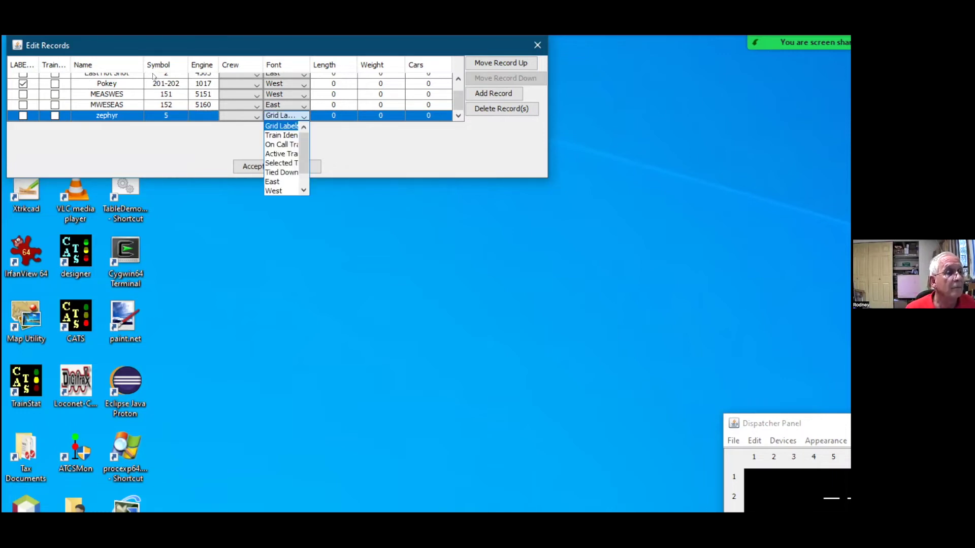
{"action": "left_click_drag", "start_coordinate": [305, 146], "coordinate": [303, 164]}
{"action": "left_click", "coordinate": [281, 182]}
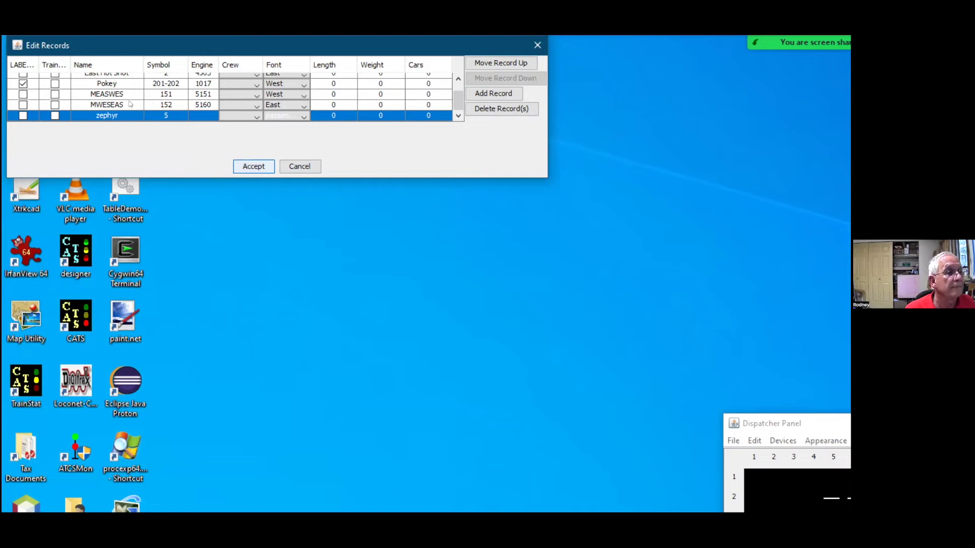
{"action": "left_click", "coordinate": [254, 166]}
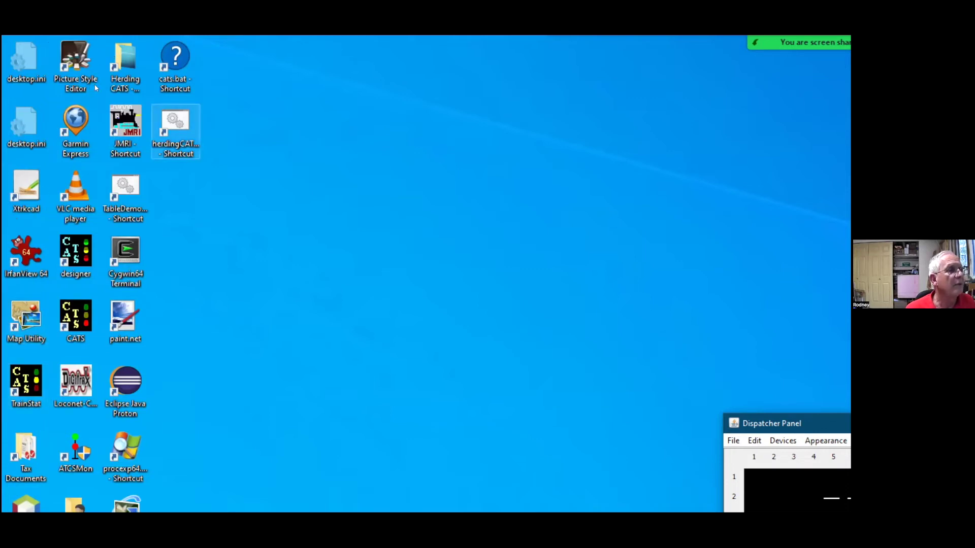
Launch CATS from the herdingCATS shortcut with the ArmstrongMagnet configuration profile.
{"action": "double_click", "coordinate": [175, 129]}
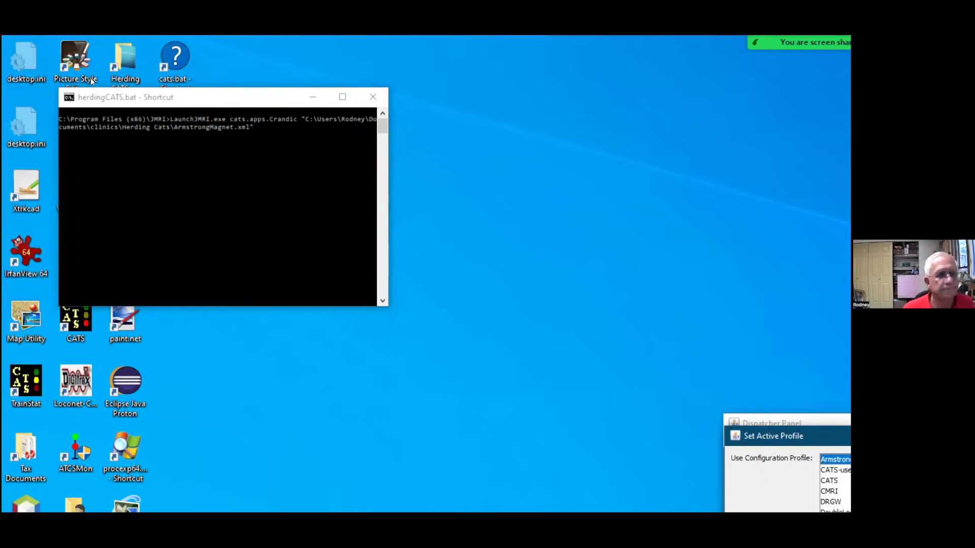
{"action": "key", "text": "super+plus"}
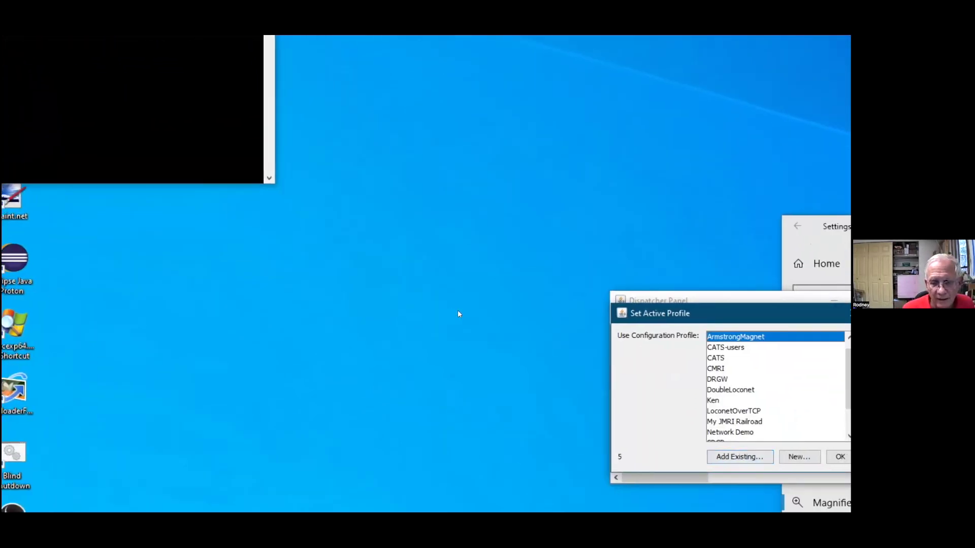
{"action": "key", "text": "Return"}
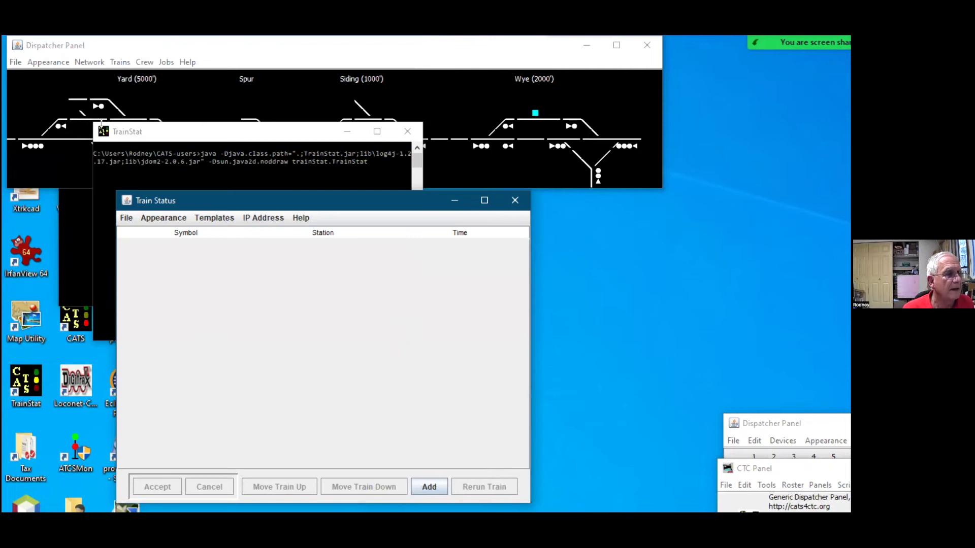
Connect the Train Status program to CATS, leaving the computer name, address and port fields blank.
{"action": "left_click", "coordinate": [117, 44]}
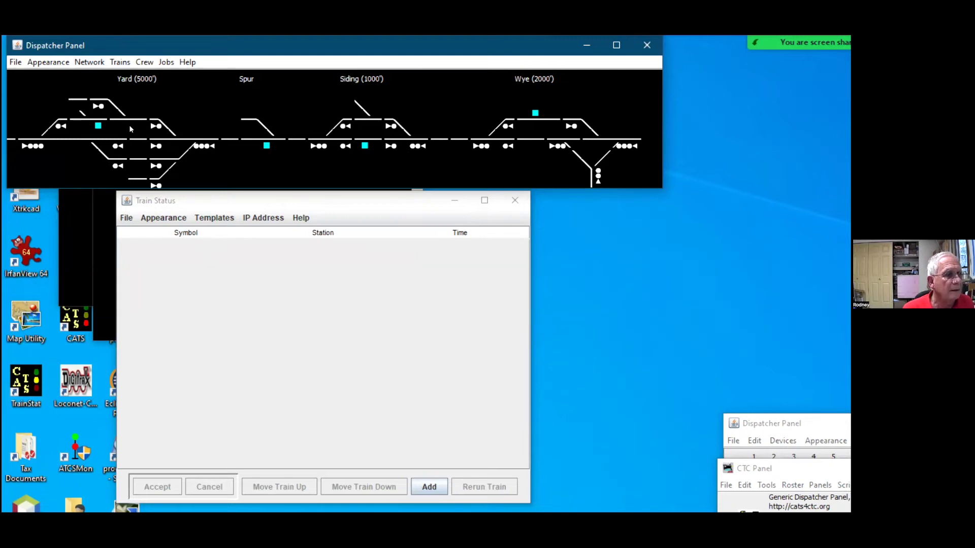
{"action": "left_click", "coordinate": [263, 218]}
{"action": "left_click", "coordinate": [266, 233]}
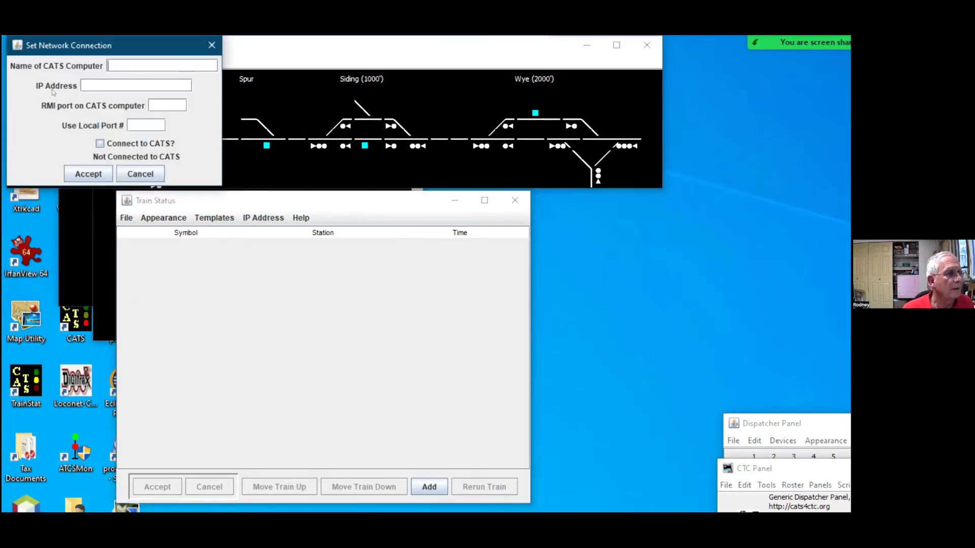
{"action": "left_click", "coordinate": [100, 143]}
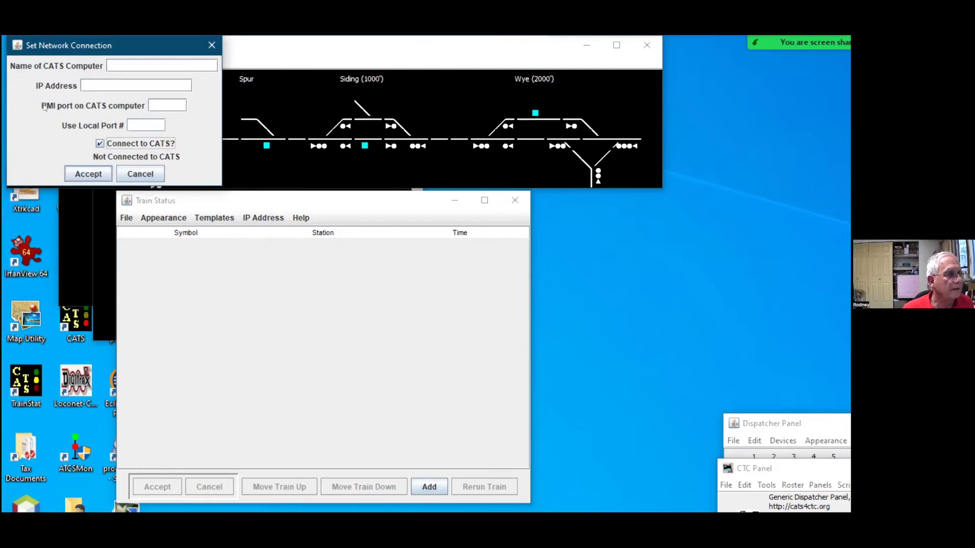
{"action": "left_click", "coordinate": [89, 173]}
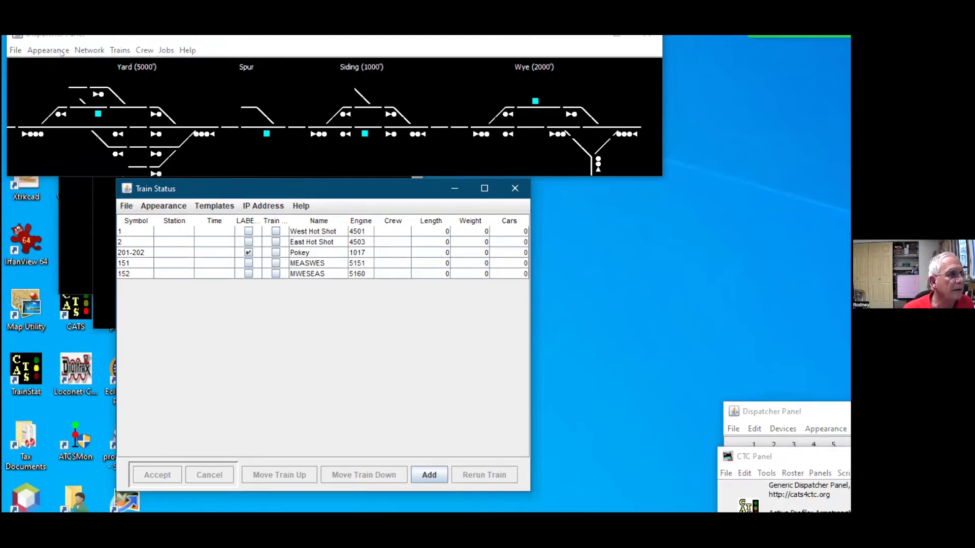
Compare the CATS train lineup with the Train Status list and cancel the lineup window.
{"action": "left_click", "coordinate": [119, 50]}
{"action": "left_click", "coordinate": [141, 65]}
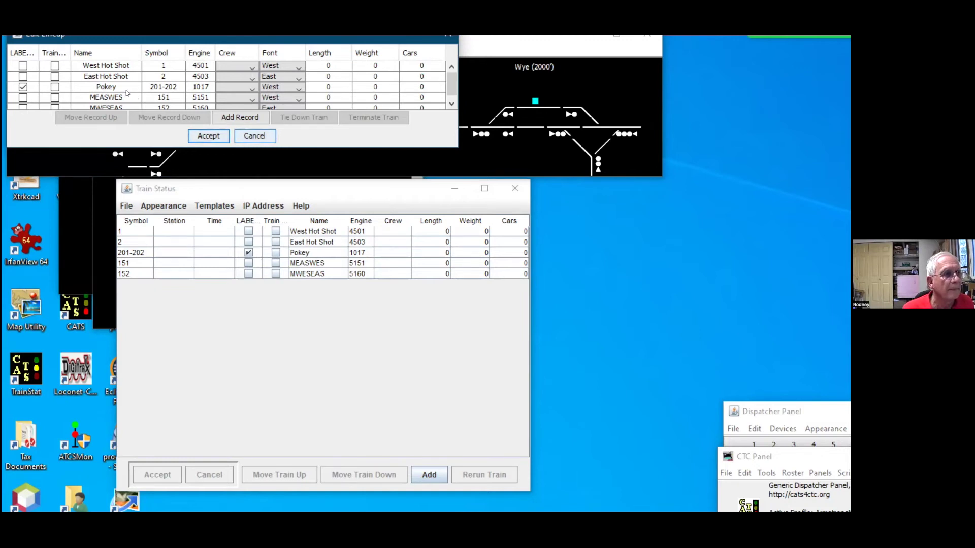
{"action": "left_click", "coordinate": [255, 135]}
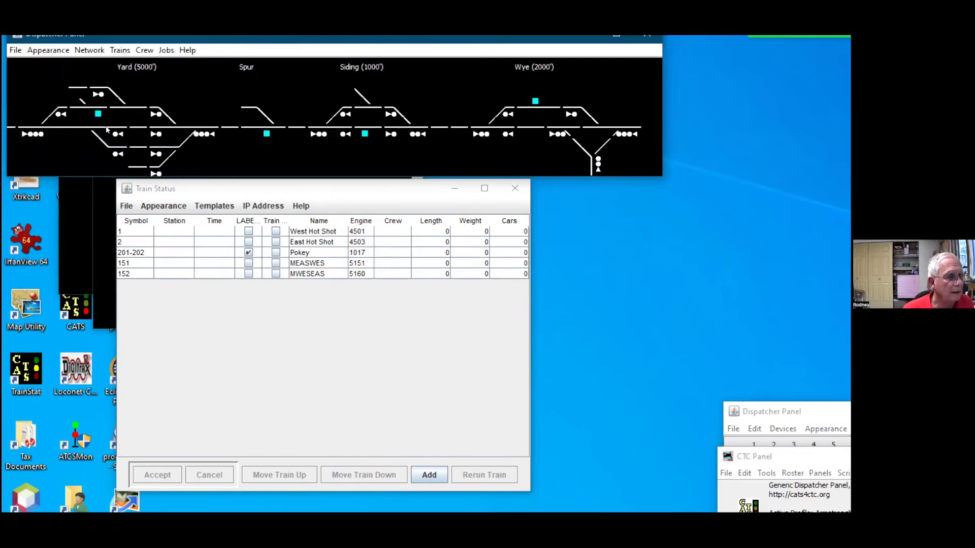
Review the font templates in Train Status and close them.
{"action": "left_click", "coordinate": [212, 206]}
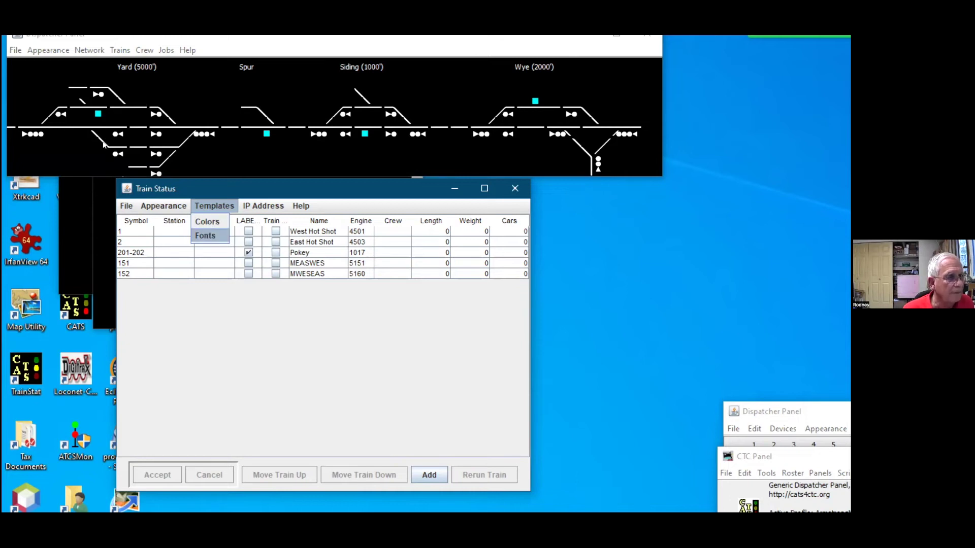
{"action": "left_click", "coordinate": [205, 235]}
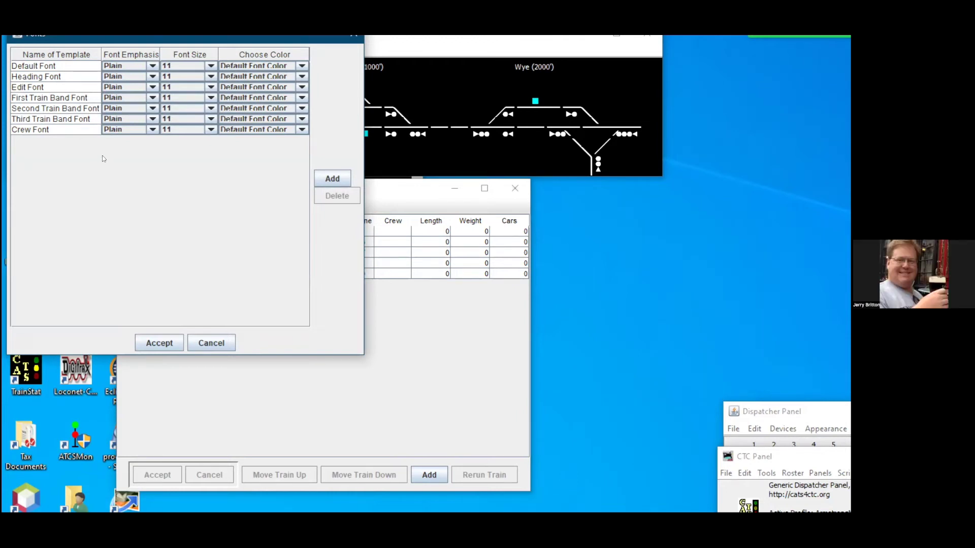
{"action": "key", "text": "space"}
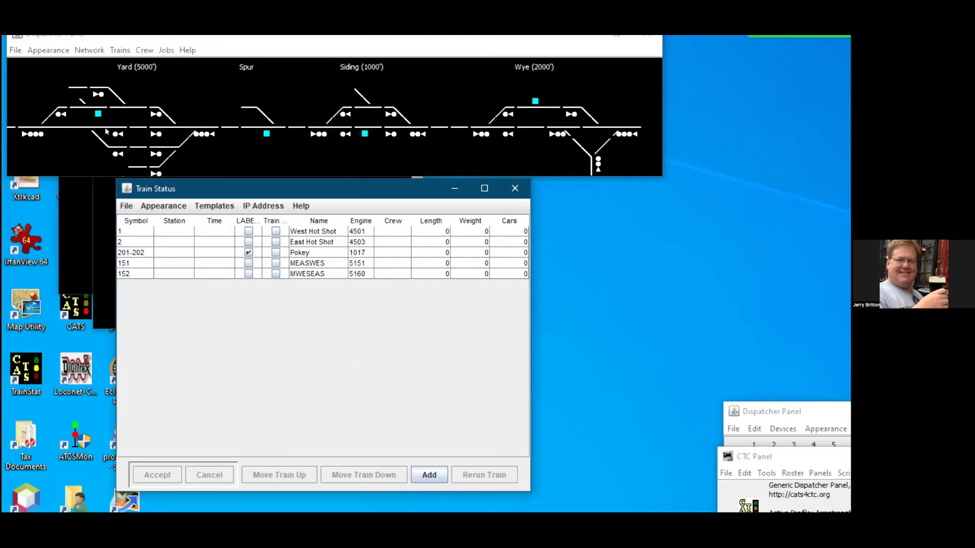
Add a font template named West to the Train Status fonts.
{"action": "left_click", "coordinate": [209, 206]}
{"action": "left_click", "coordinate": [205, 236]}
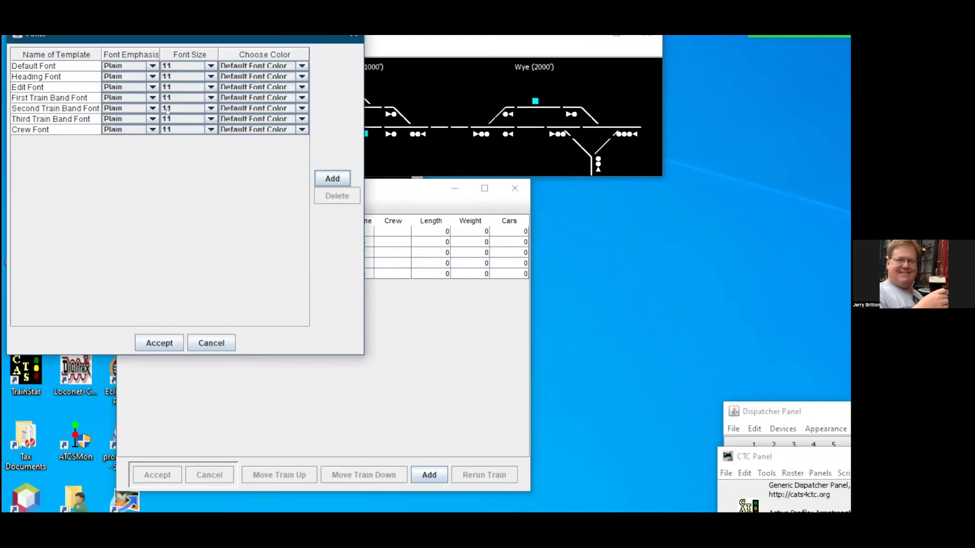
{"action": "left_click", "coordinate": [333, 179]}
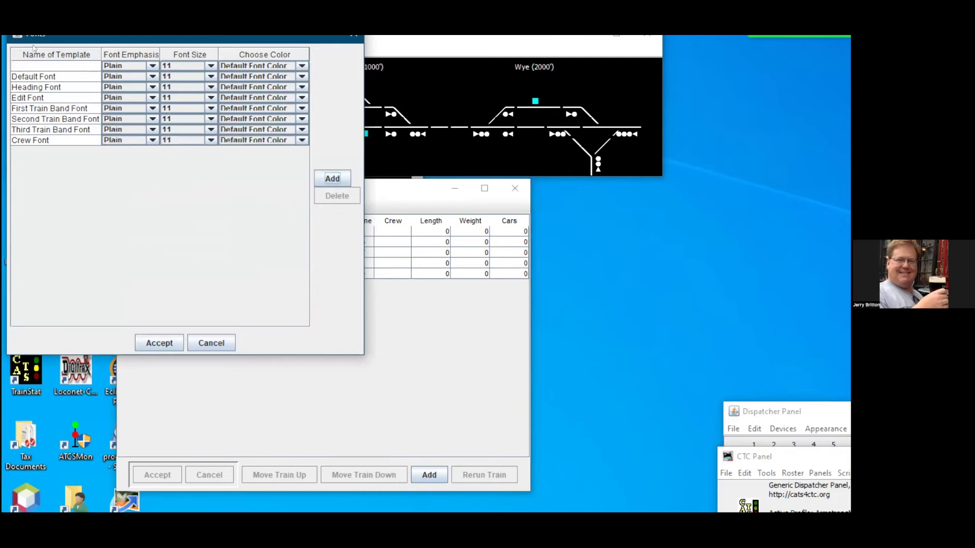
{"action": "left_click", "coordinate": [27, 63]}
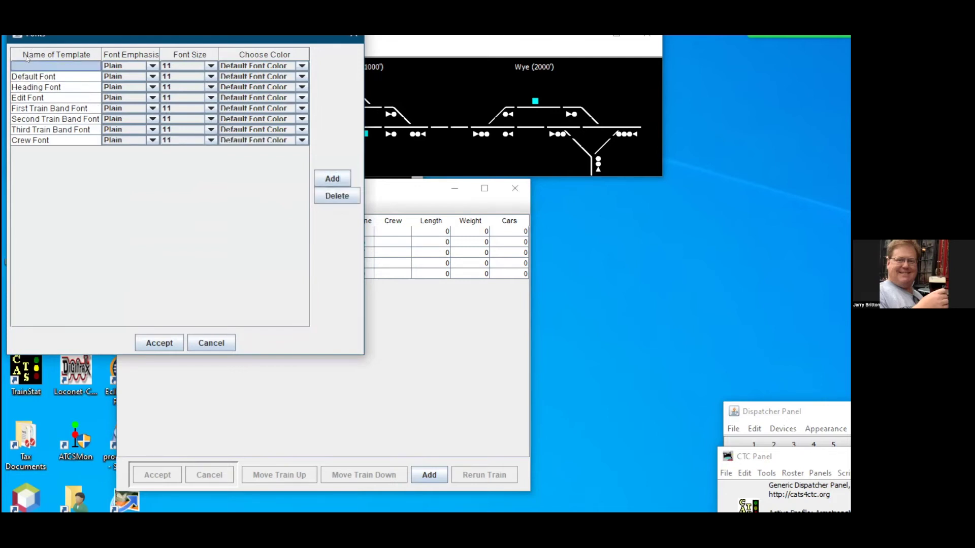
{"action": "type", "text": "West"}
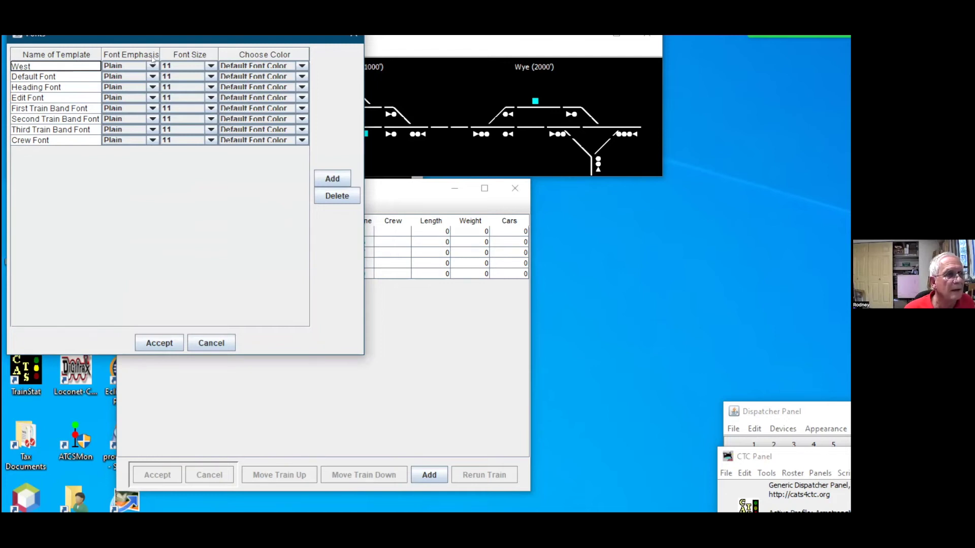
Set the West font template's colour to Third Train Band.
{"action": "left_click", "coordinate": [302, 66]}
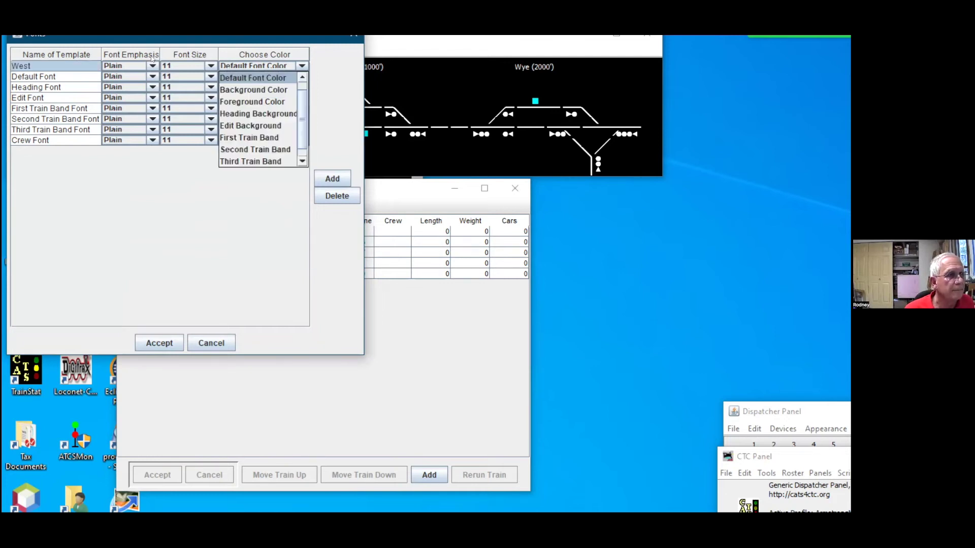
{"action": "scroll", "coordinate": [151, 84], "scroll_direction": "down", "scroll_amount": 1}
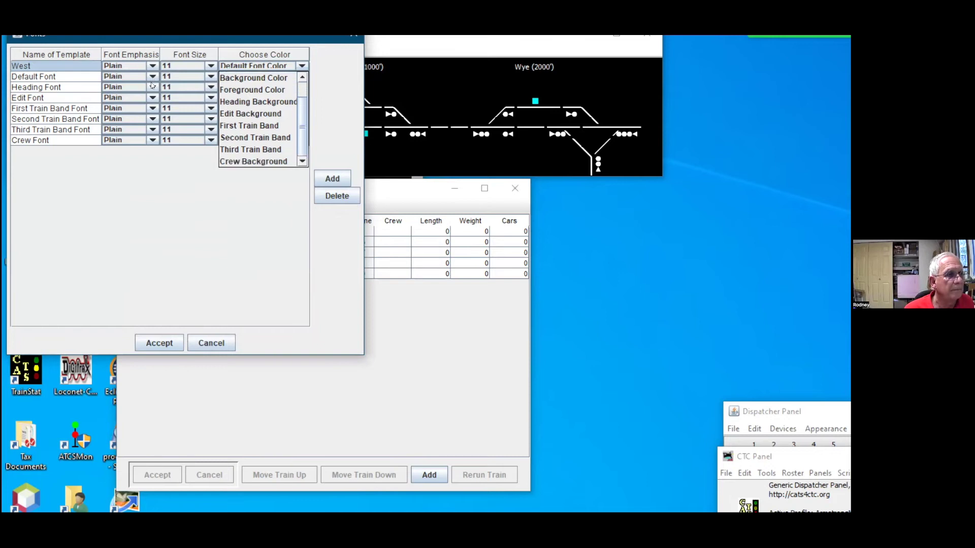
{"action": "scroll", "coordinate": [147, 87], "scroll_direction": "down", "scroll_amount": 3}
{"action": "key", "text": "Return"}
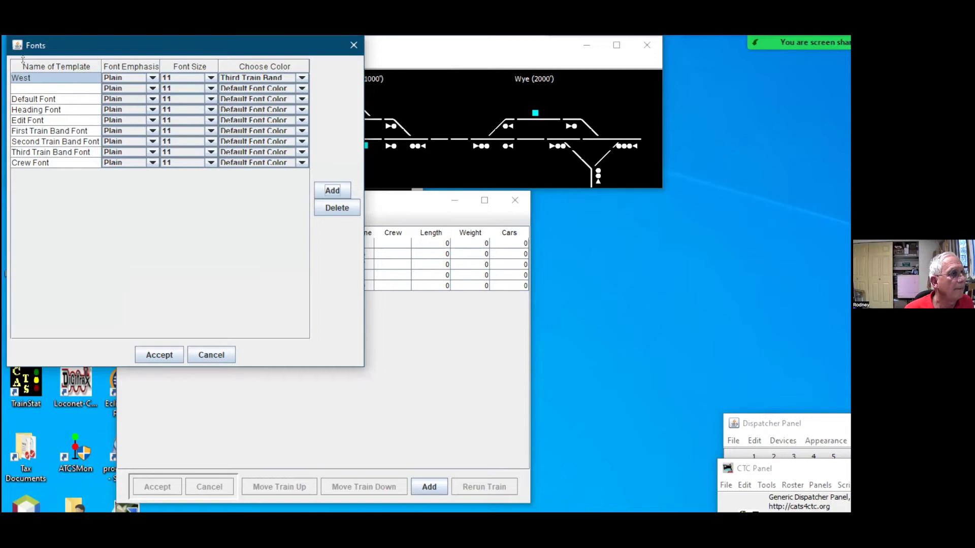
Delete the extra blank font template and accept the Train Status font changes.
{"action": "left_click", "coordinate": [50, 77]}
{"action": "left_click", "coordinate": [337, 208]}
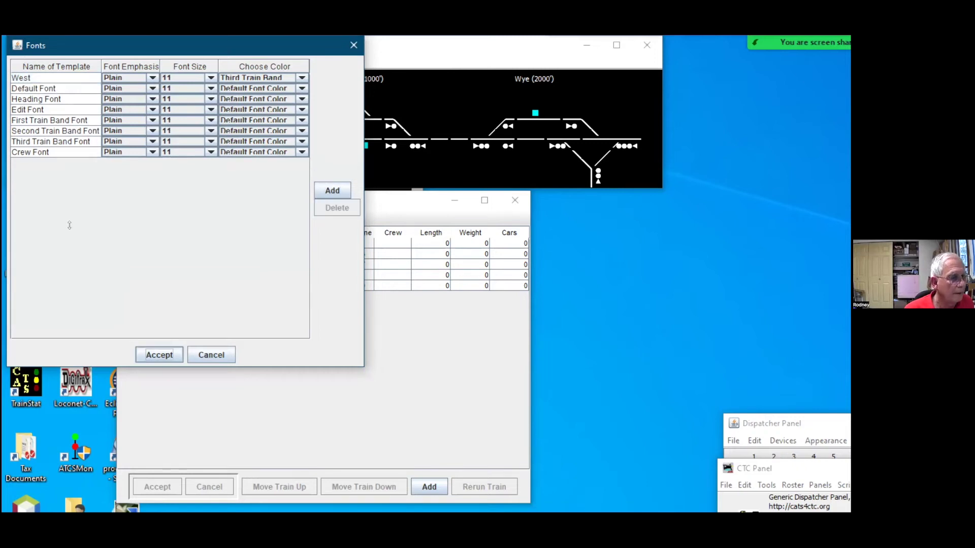
{"action": "key", "text": "Return"}
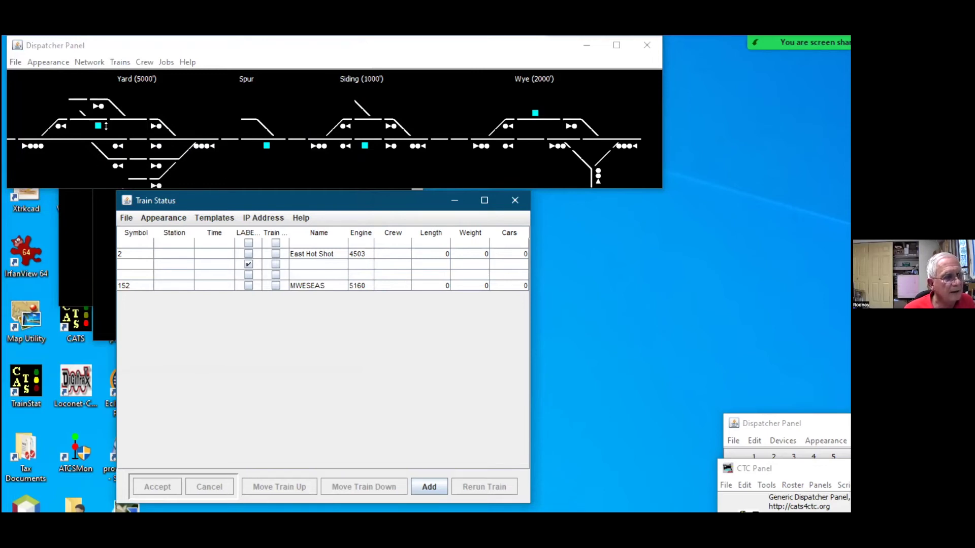
Compare the Train Status font templates with the CATS font list, and cancel the Train Status Fonts window.
{"action": "left_click", "coordinate": [212, 218]}
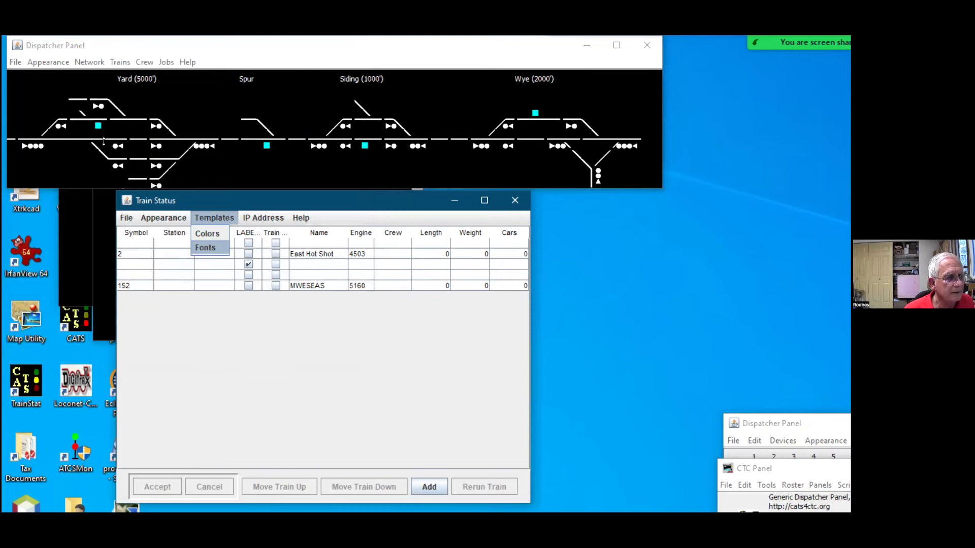
{"action": "left_click", "coordinate": [205, 247]}
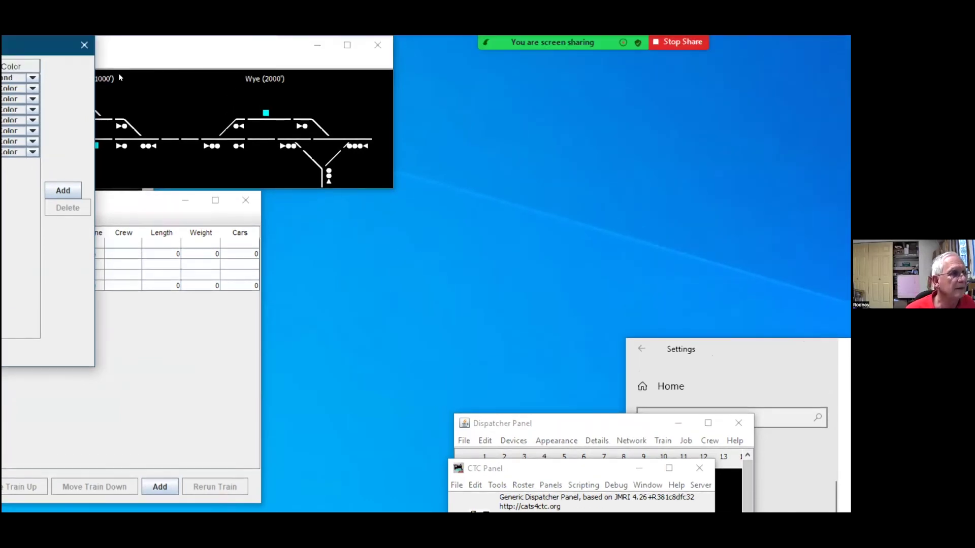
{"action": "left_click_drag", "start_coordinate": [140, 42], "coordinate": [265, 277]}
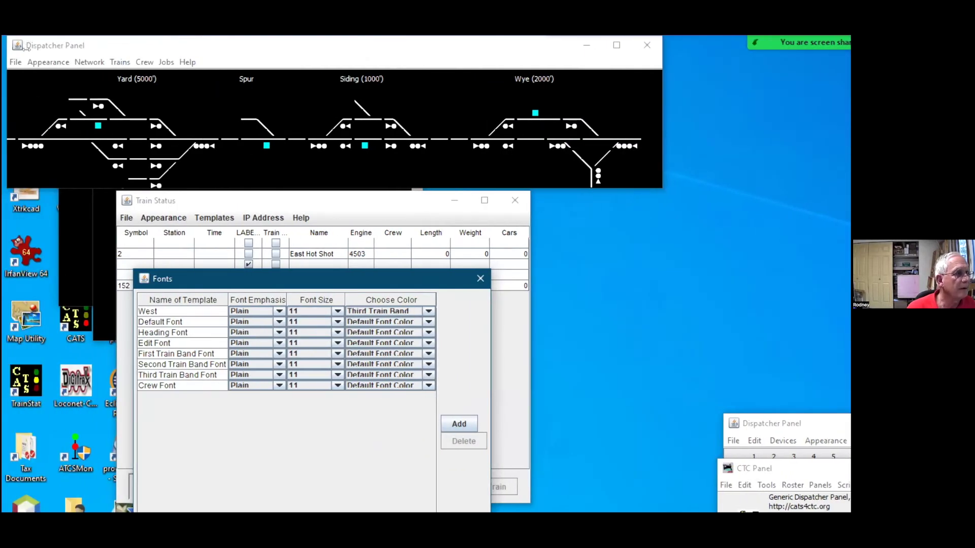
{"action": "left_click", "coordinate": [30, 61]}
{"action": "left_click", "coordinate": [26, 59]}
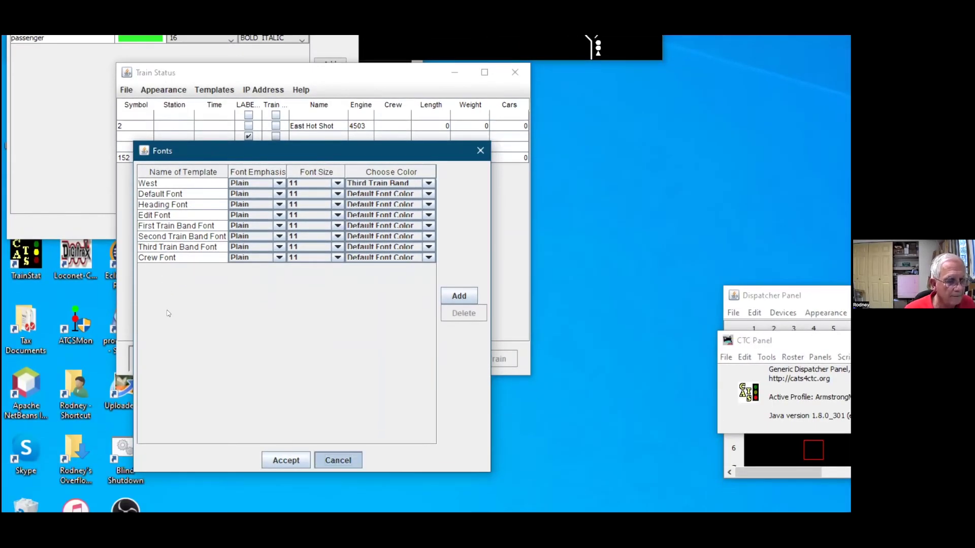
{"action": "left_click", "coordinate": [337, 462]}
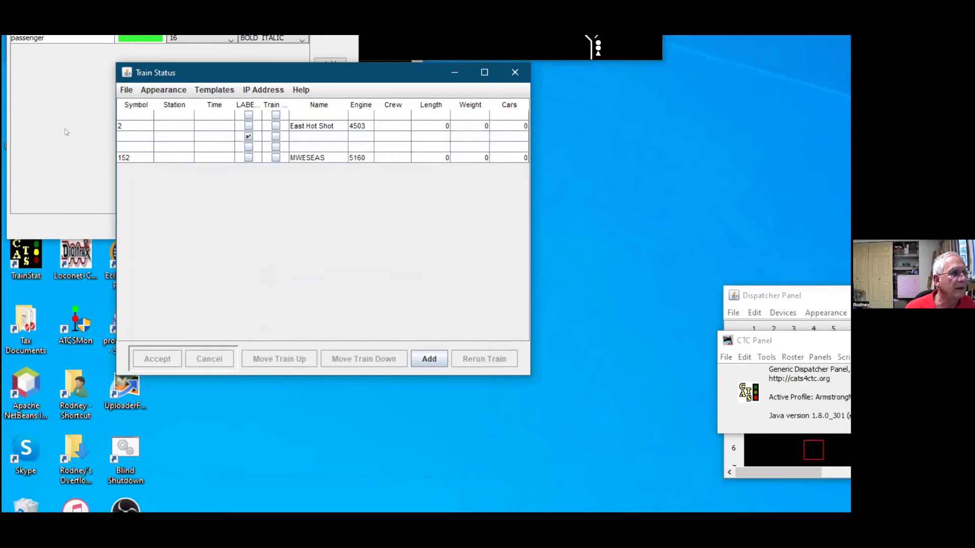
Quit Train Status without saving the changes, and bring the whole CATS font list into view.
{"action": "key", "text": "alt+f"}
{"action": "key", "text": "Up"}
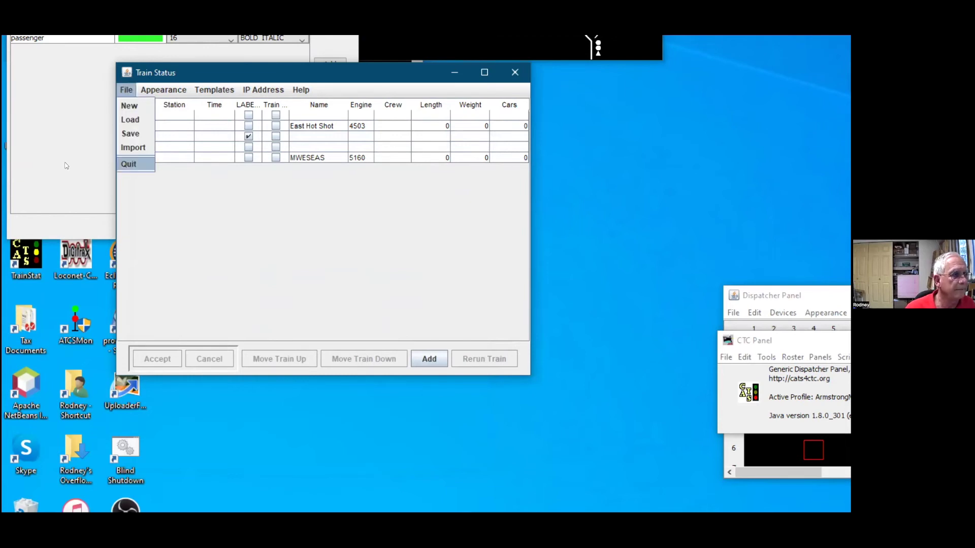
{"action": "key", "text": "Return"}
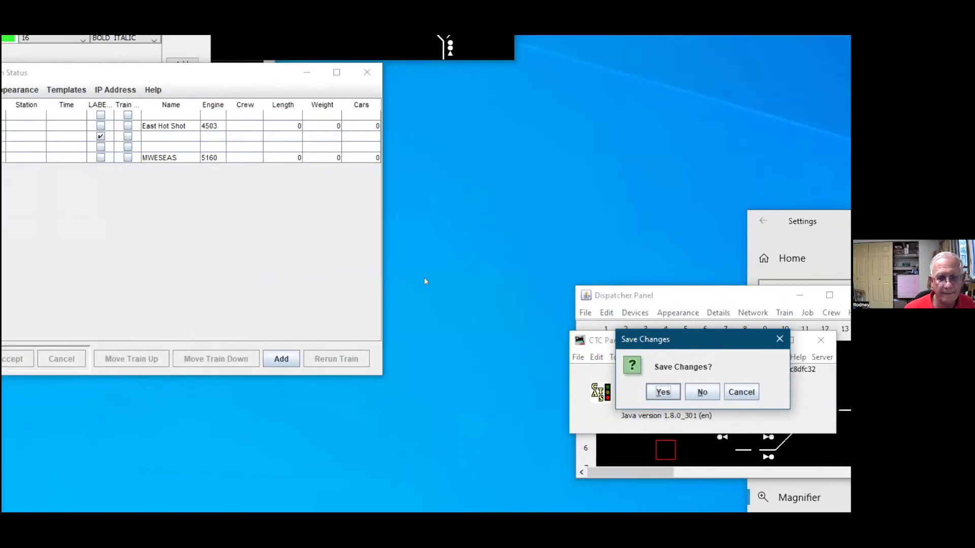
{"action": "key", "text": "alt+n"}
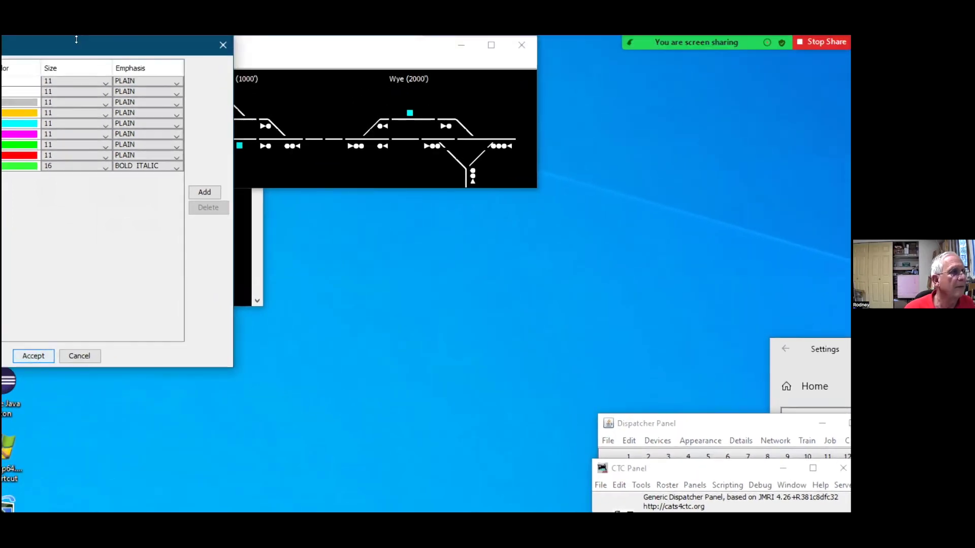
{"action": "left_click_drag", "start_coordinate": [107, 44], "coordinate": [505, 53]}
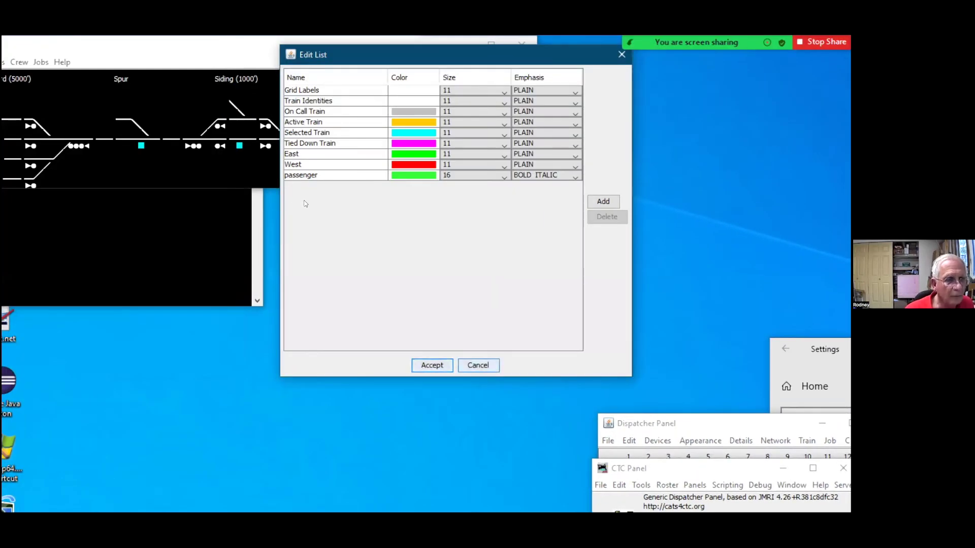
Close the CATS font list, restart Train Status, and load the Stat.xml configuration from the CATS-users folder.
{"action": "key", "text": "Return"}
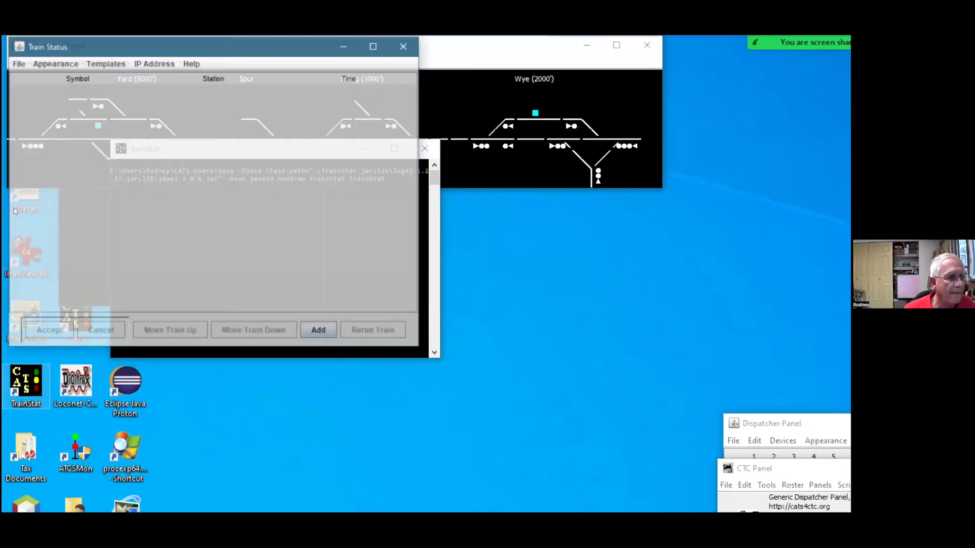
{"action": "left_click", "coordinate": [17, 62]}
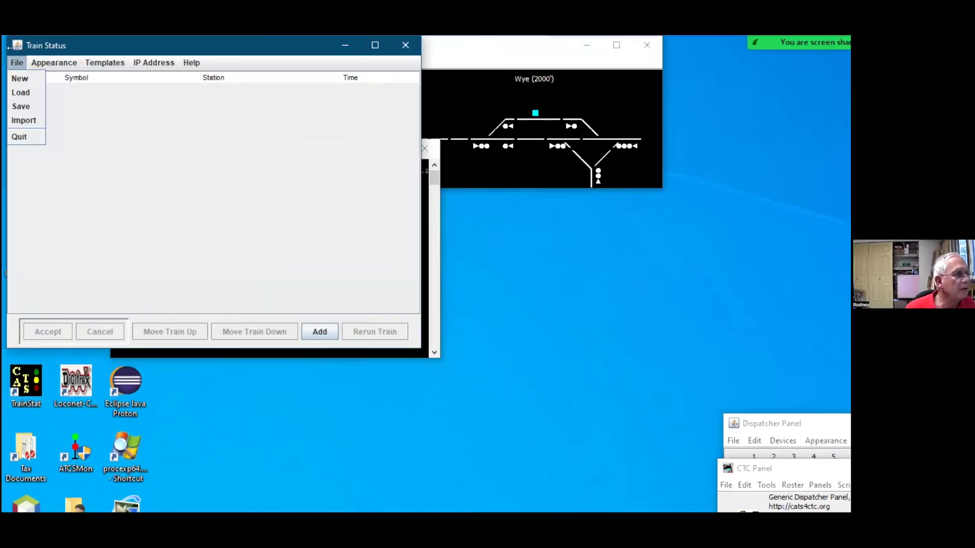
{"action": "key", "text": "Down"}
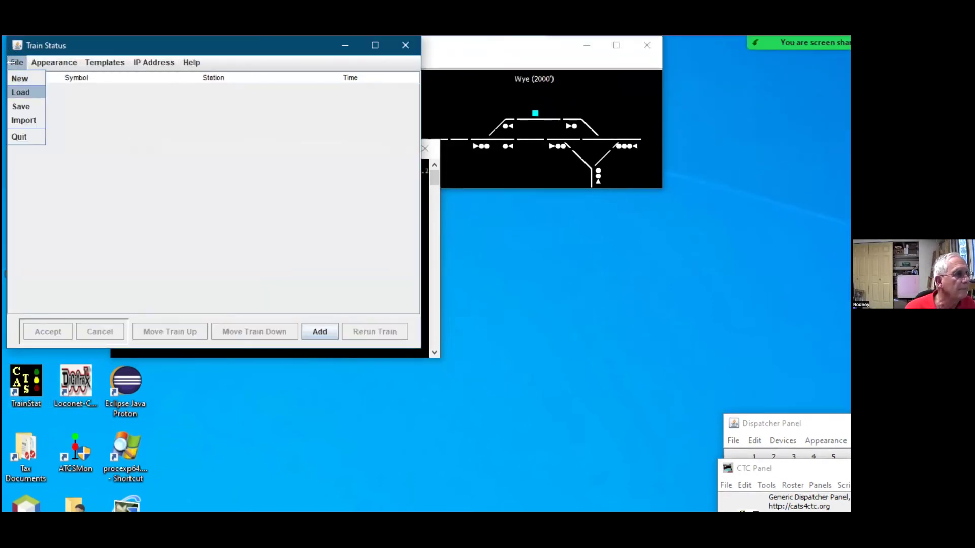
{"action": "key", "text": "Return"}
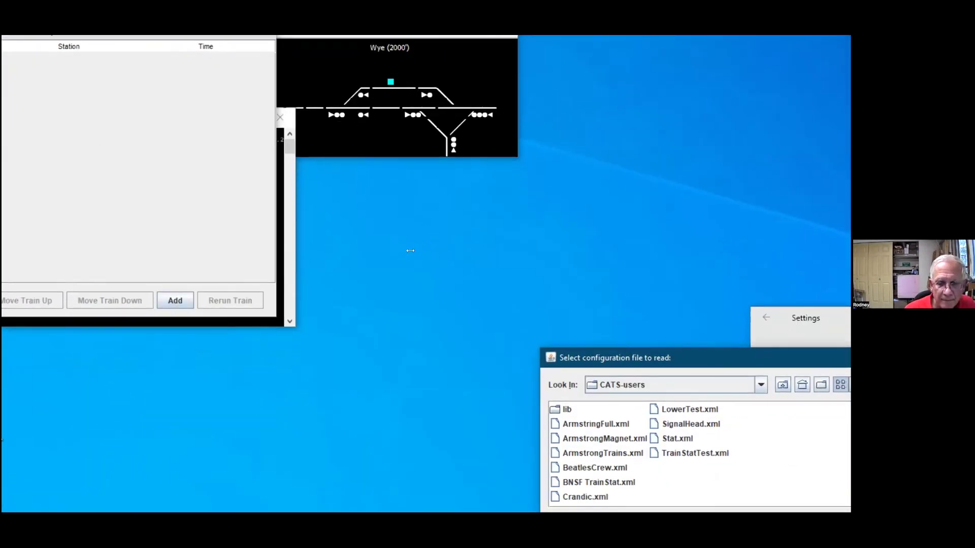
{"action": "left_click", "coordinate": [676, 439]}
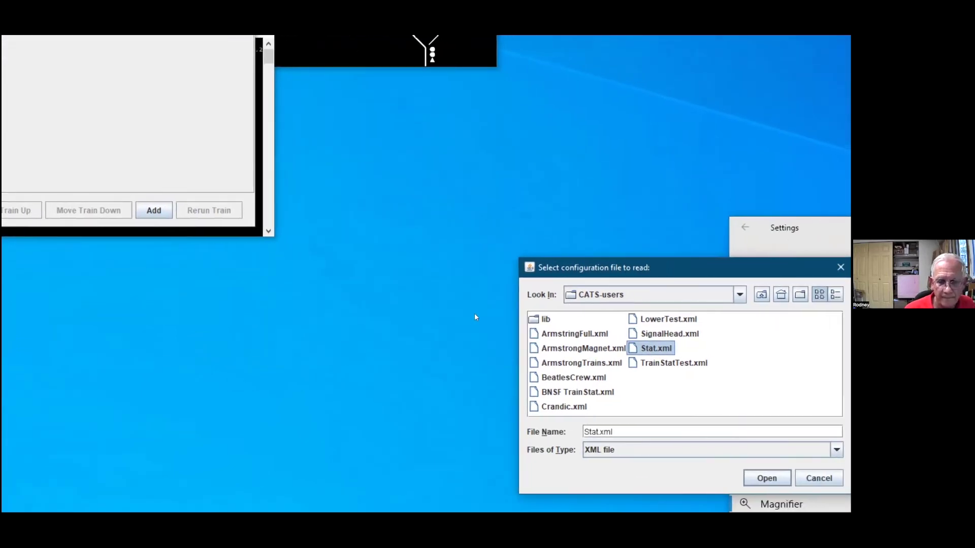
{"action": "key", "text": "Return"}
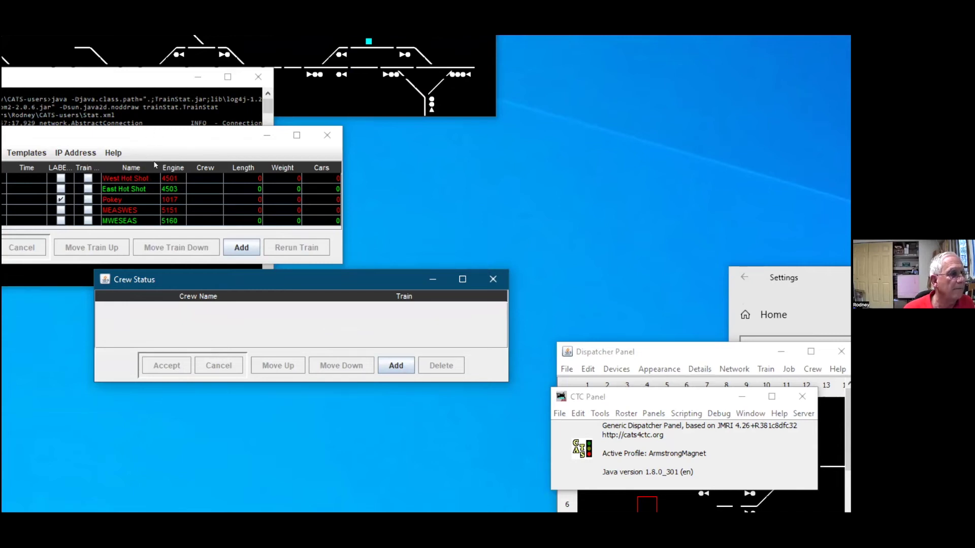
Place the Train Status window below the CATS panel, compare its trains with the CATS lineup, and cancel the lineup.
{"action": "left_click", "coordinate": [155, 133]}
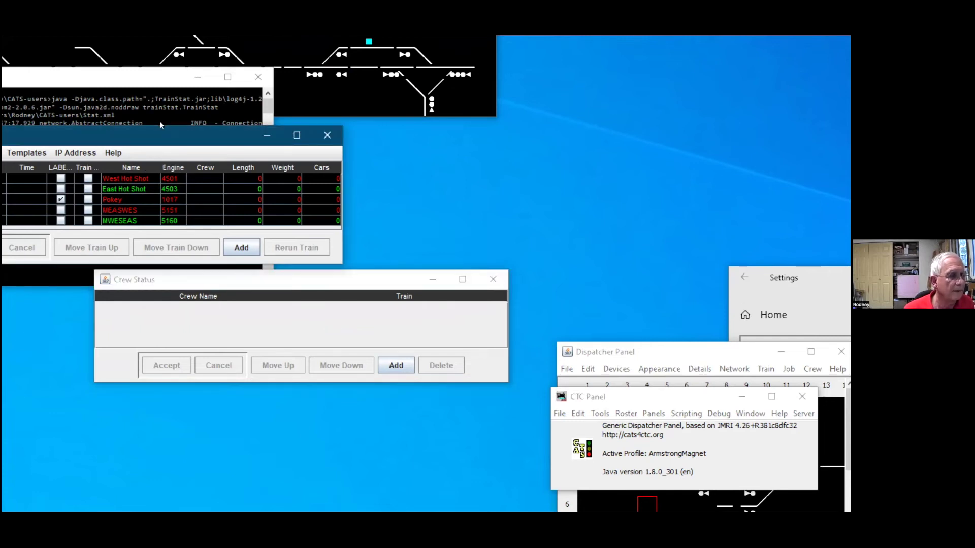
{"action": "left_click_drag", "start_coordinate": [160, 129], "coordinate": [203, 261]}
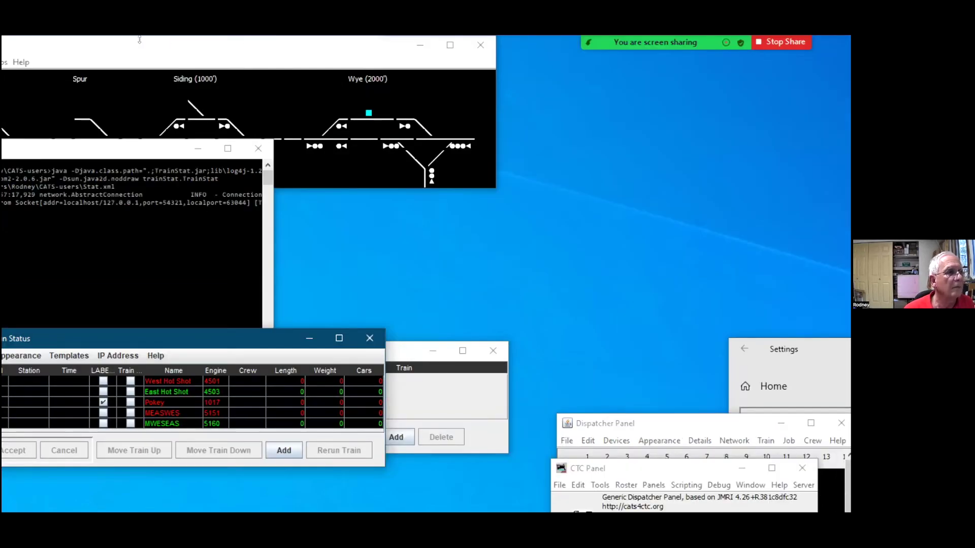
{"action": "left_click", "coordinate": [83, 62]}
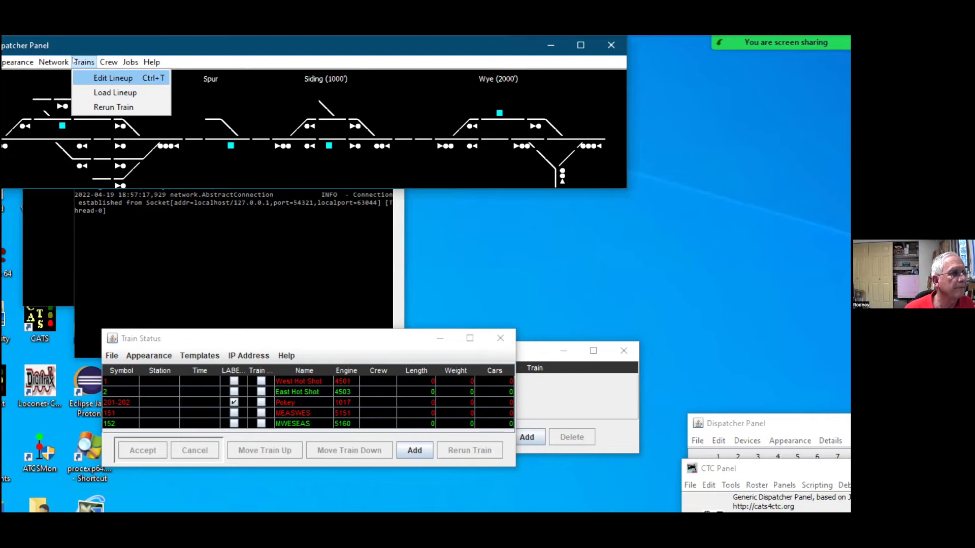
{"action": "key", "text": "Return"}
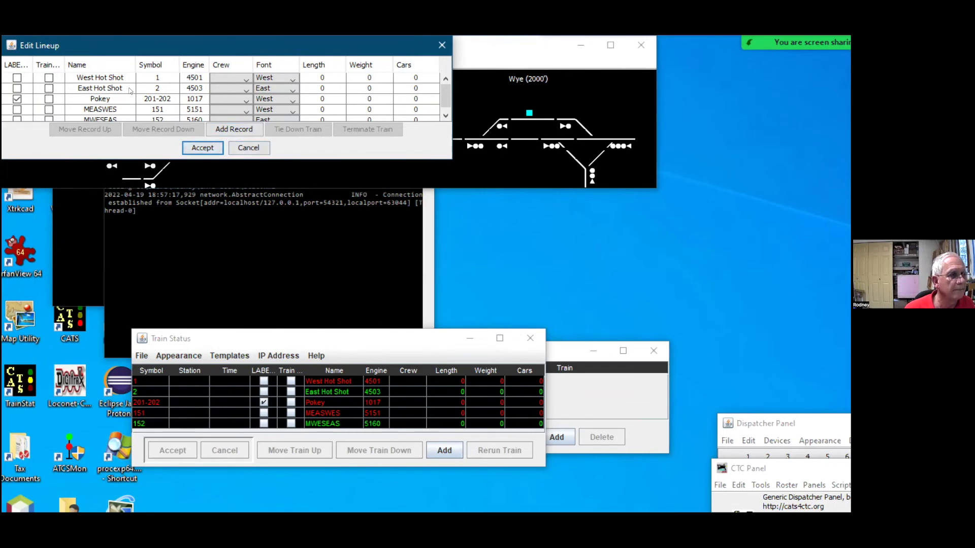
{"action": "left_click", "coordinate": [249, 149]}
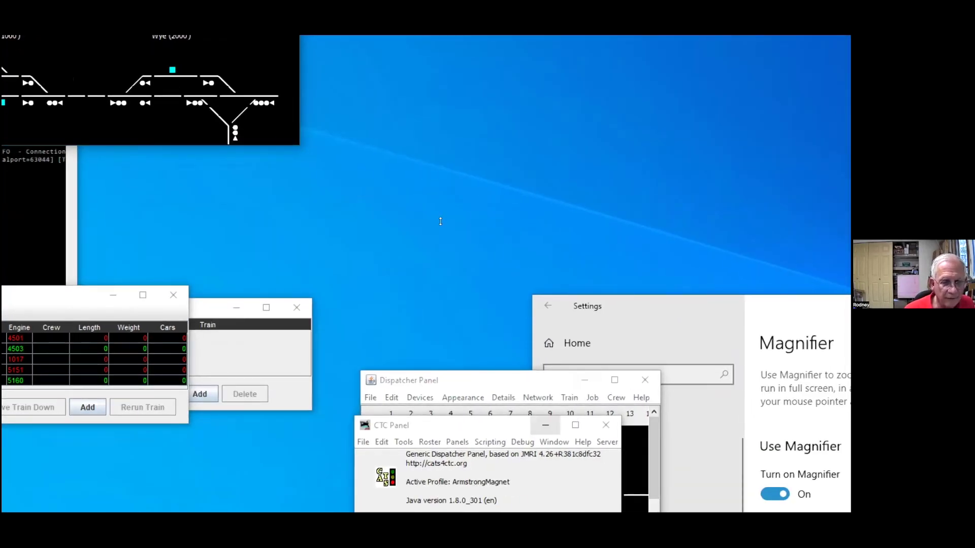
Review the train field definitions in the designer and cancel the Edit Records window.
{"action": "left_click", "coordinate": [526, 380]}
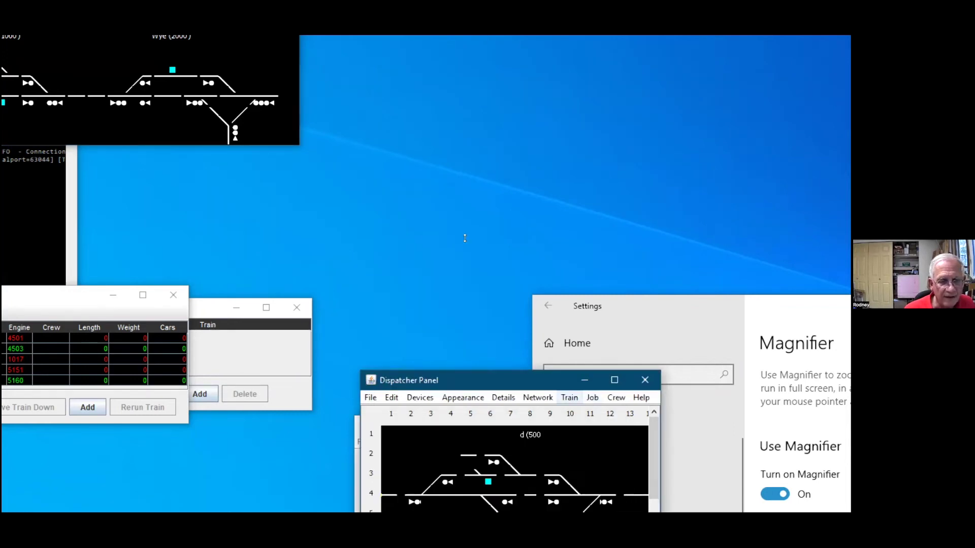
{"action": "left_click", "coordinate": [569, 398]}
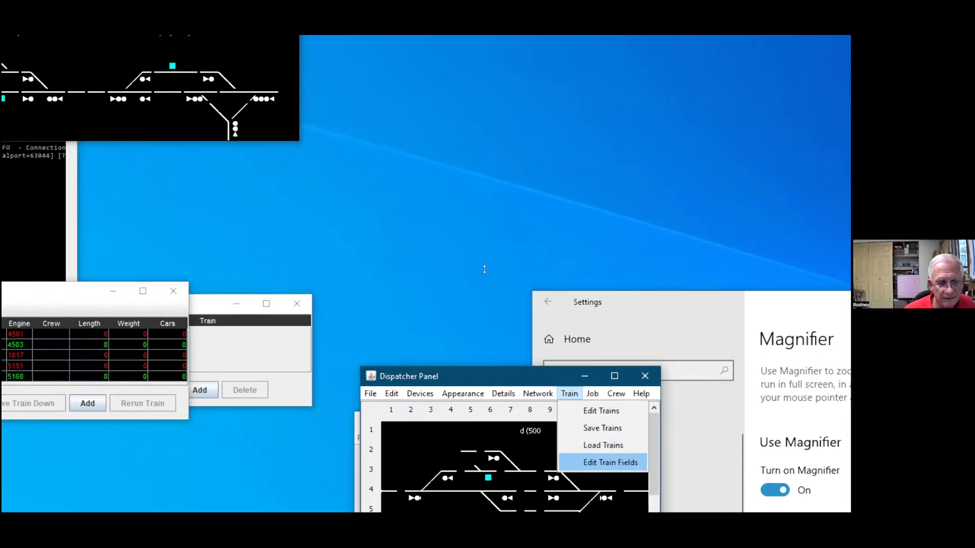
{"action": "left_click", "coordinate": [610, 462]}
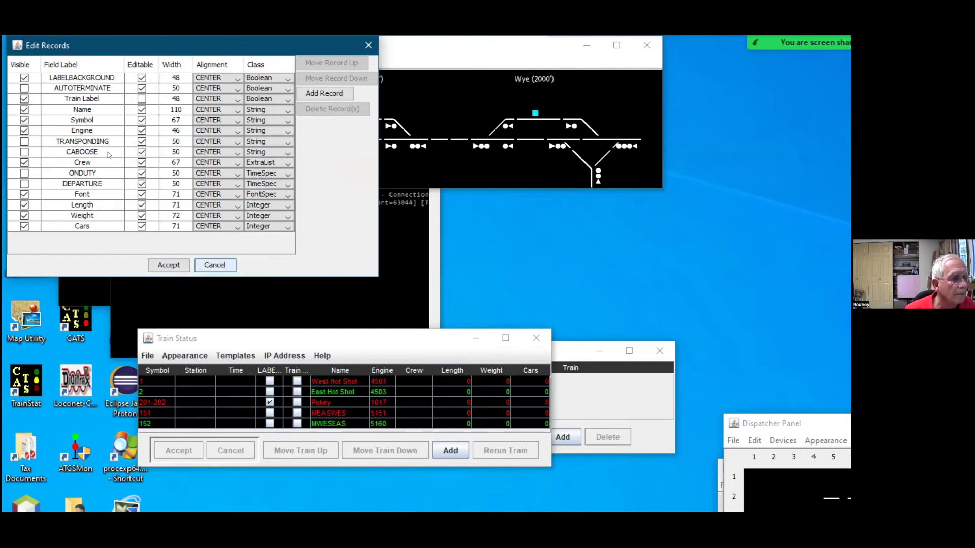
{"action": "left_click", "coordinate": [215, 265]}
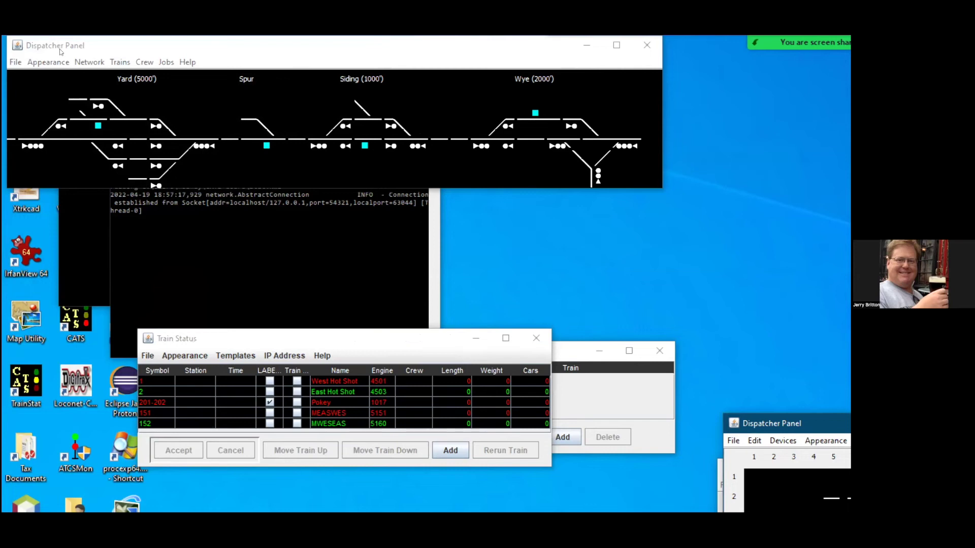
Review the train lineup in the CATS dispatcher panel and cancel it without changes.
{"action": "key", "text": "alt+t"}
{"action": "key", "text": "Down"}
{"action": "key", "text": "Return"}
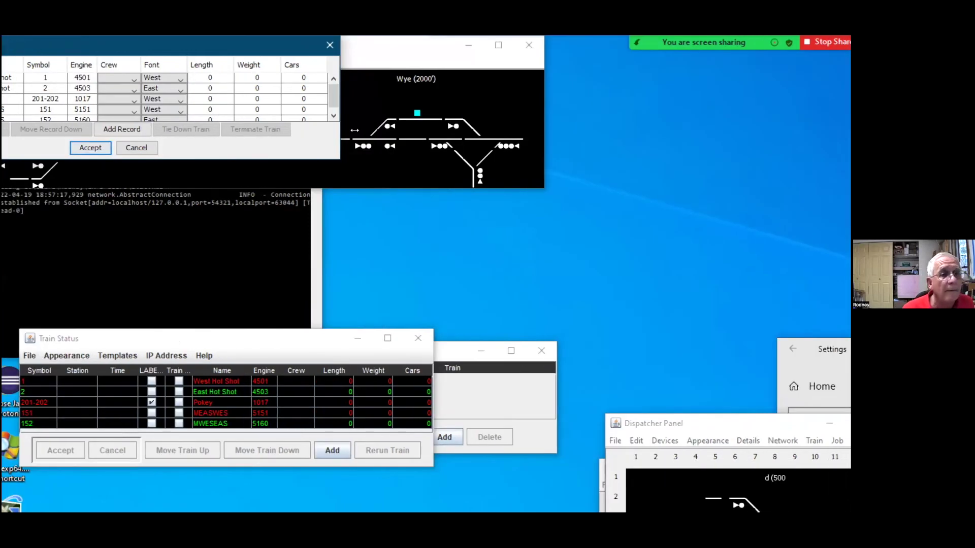
{"action": "left_click", "coordinate": [133, 148]}
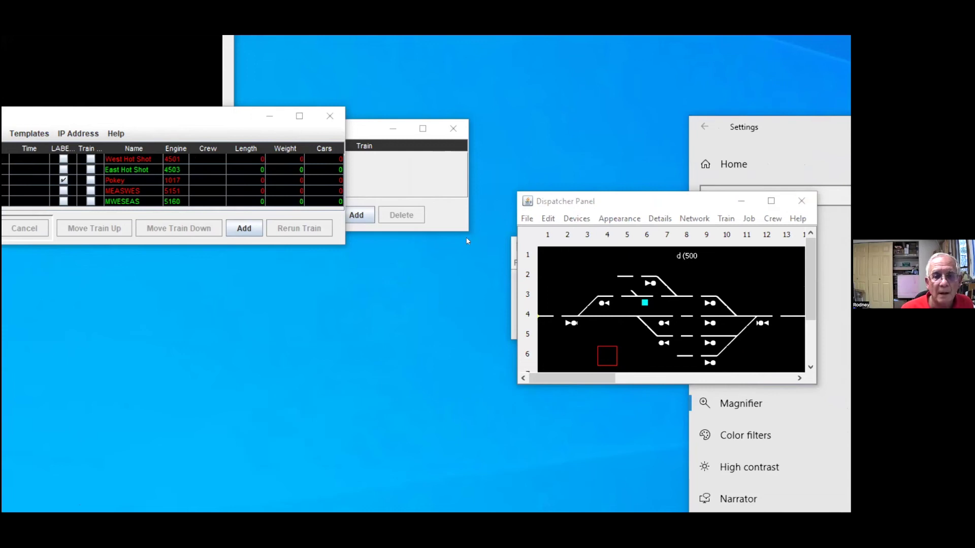
Review the designer's train list with its font assignments and cancel it.
{"action": "left_click", "coordinate": [726, 219]}
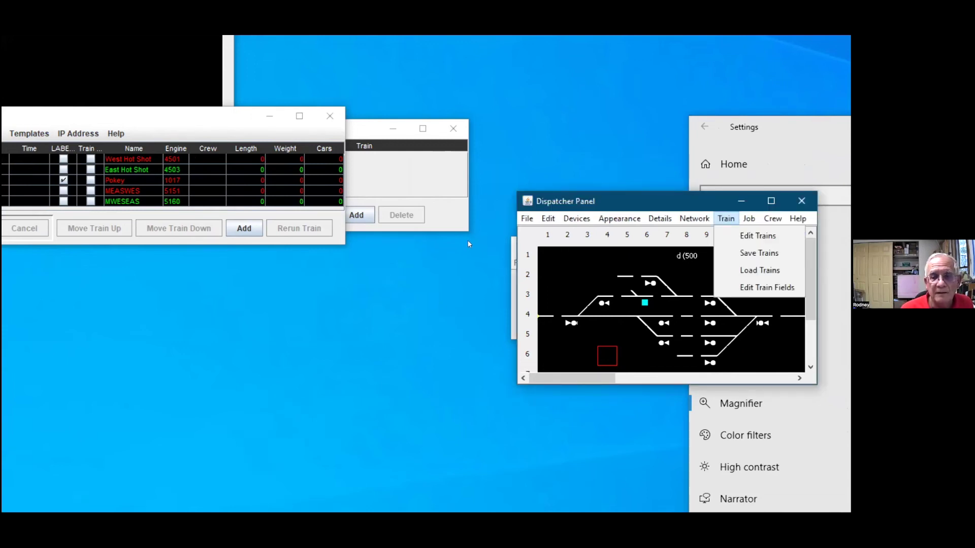
{"action": "left_click", "coordinate": [758, 236]}
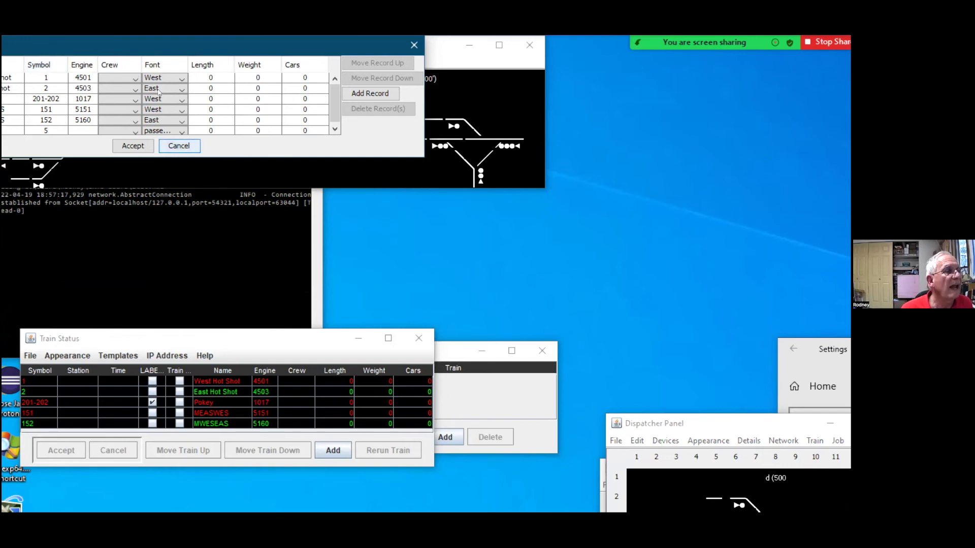
{"action": "left_click", "coordinate": [179, 146]}
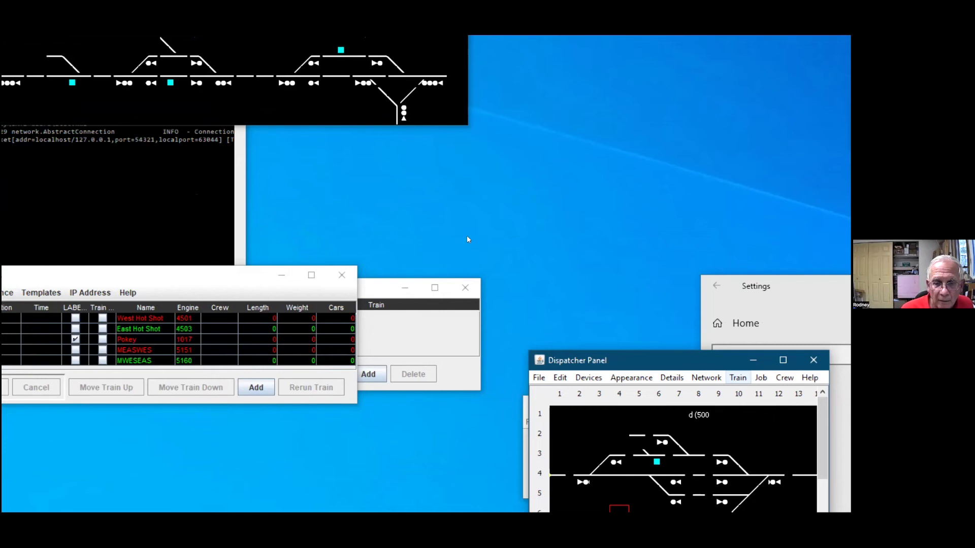
Open the designer's train field definitions and add a new field record labelled Priority.
{"action": "left_click", "coordinate": [746, 393]}
{"action": "left_click", "coordinate": [779, 447]}
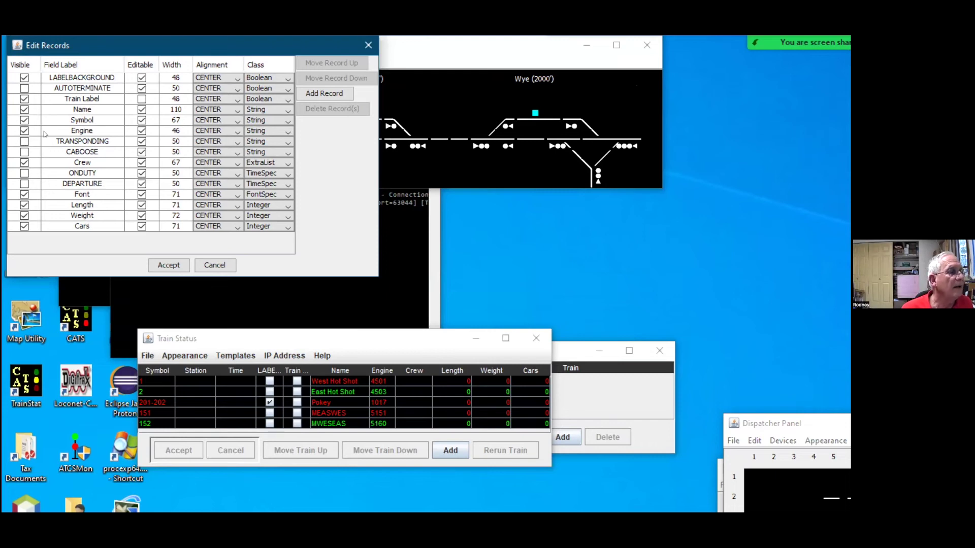
{"action": "double_click", "coordinate": [85, 226]}
{"action": "left_click", "coordinate": [324, 93]}
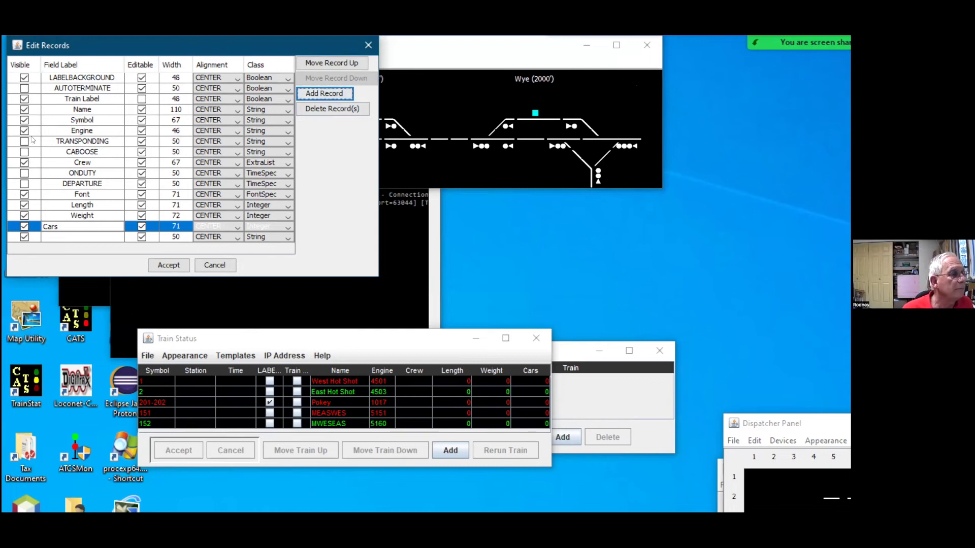
{"action": "double_click", "coordinate": [82, 238]}
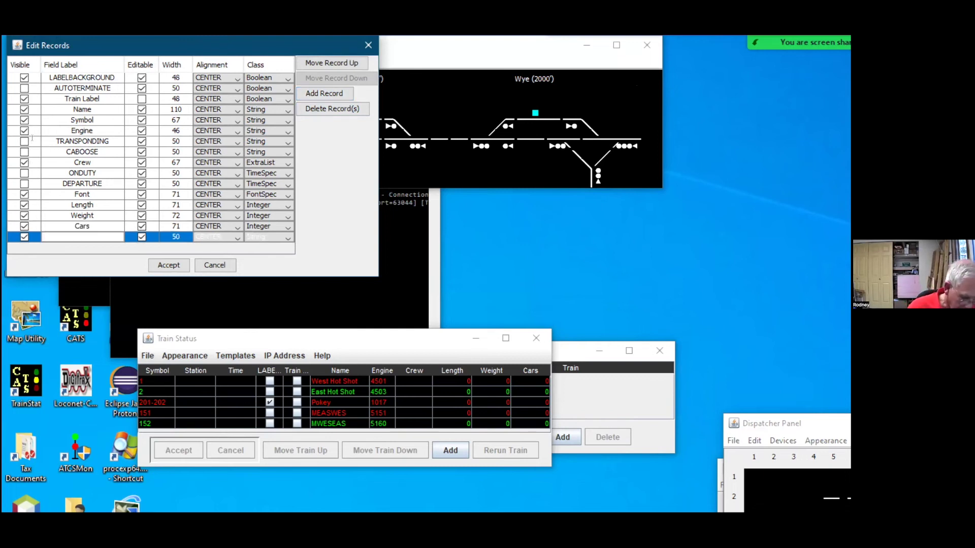
{"action": "type", "text": "Priority"}
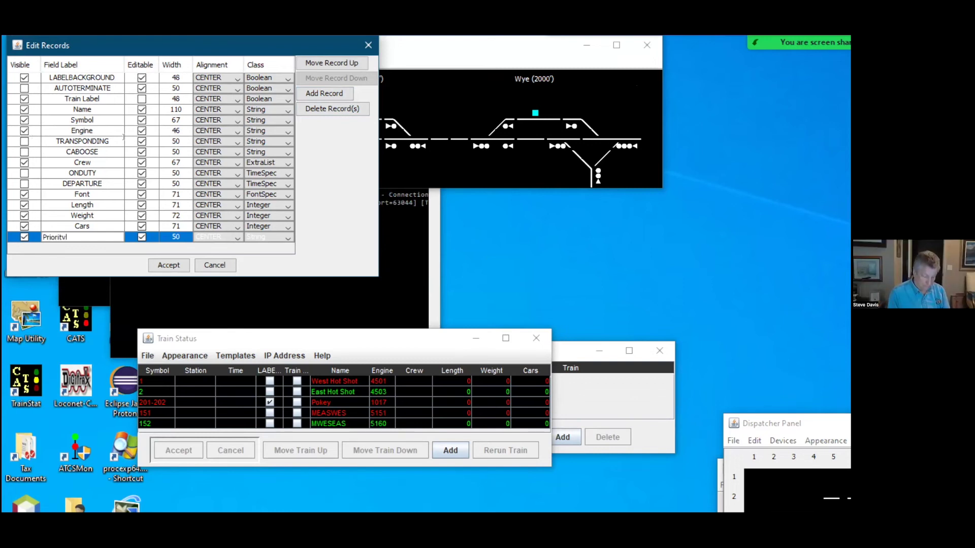
Set the Priority field's class to Boolean and accept the train field definitions.
{"action": "left_click", "coordinate": [276, 237]}
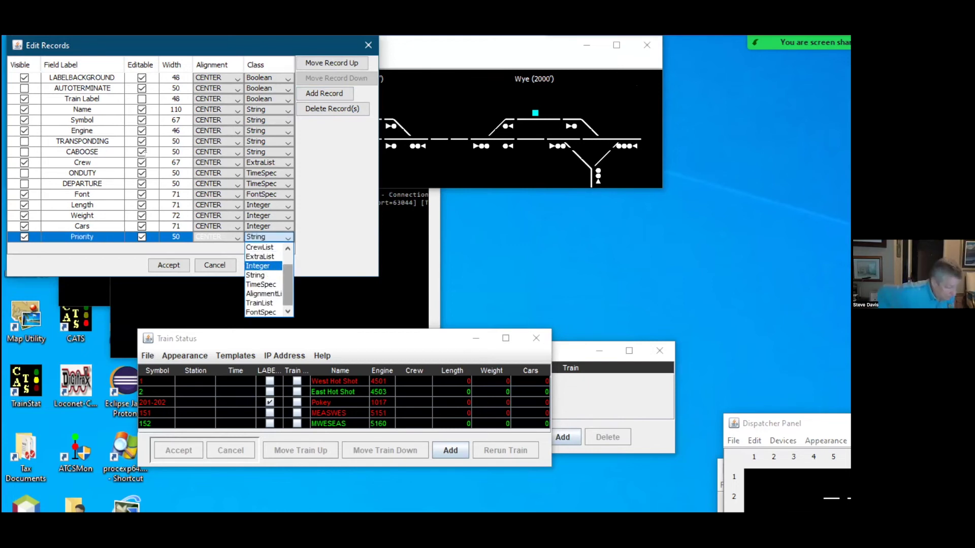
{"action": "left_click_drag", "start_coordinate": [288, 285], "coordinate": [288, 274]}
{"action": "key", "text": "Up"}
{"action": "key", "text": "Up"}
{"action": "key", "text": "Up"}
{"action": "key", "text": "Up"}
{"action": "key", "text": "Return"}
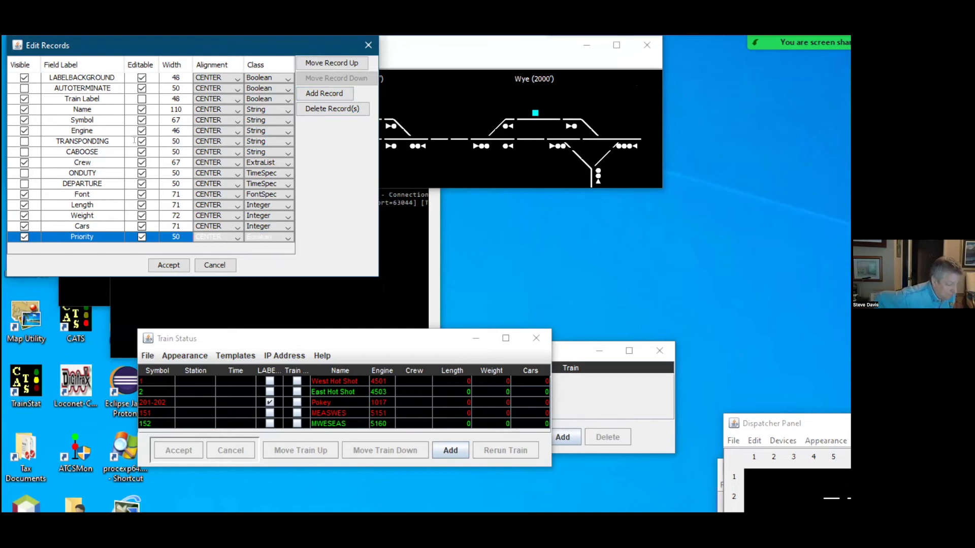
{"action": "key", "text": "Return"}
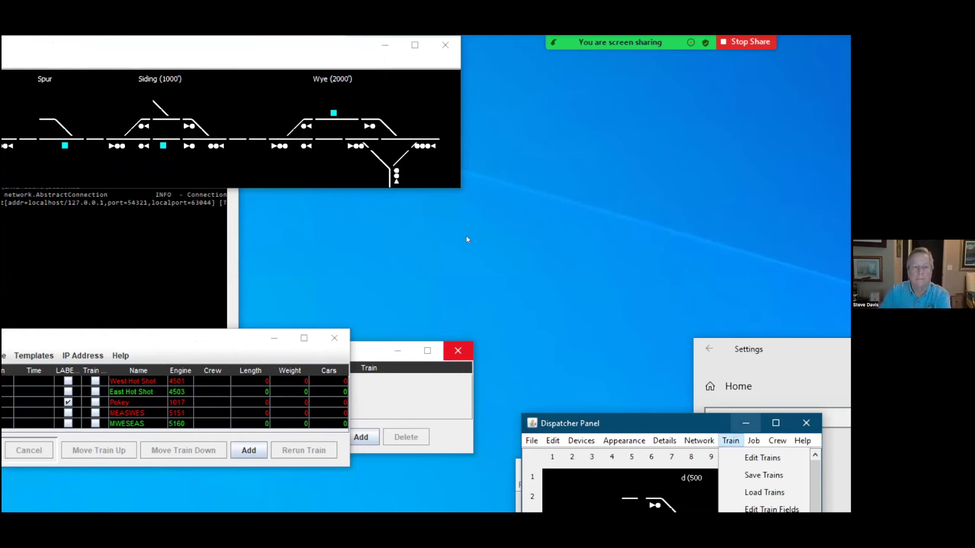
Examine the Priority column in the designer's train list and cancel the list.
{"action": "key", "text": "Return"}
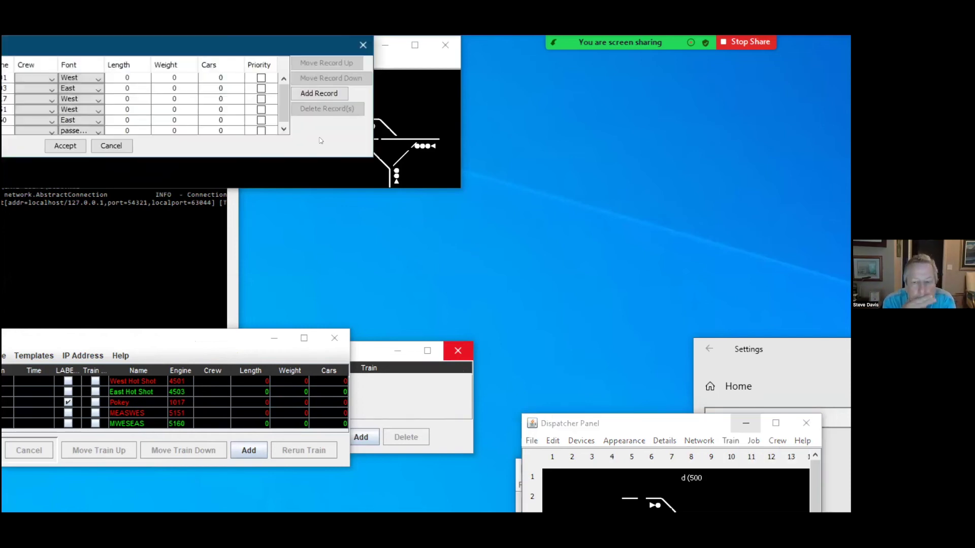
{"action": "left_click", "coordinate": [261, 78]}
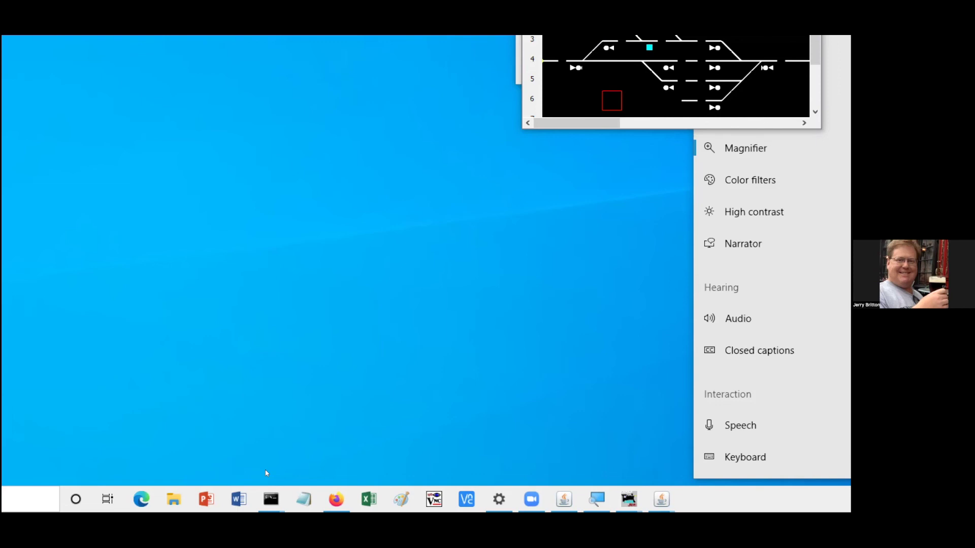
{"action": "key", "text": "super+d"}
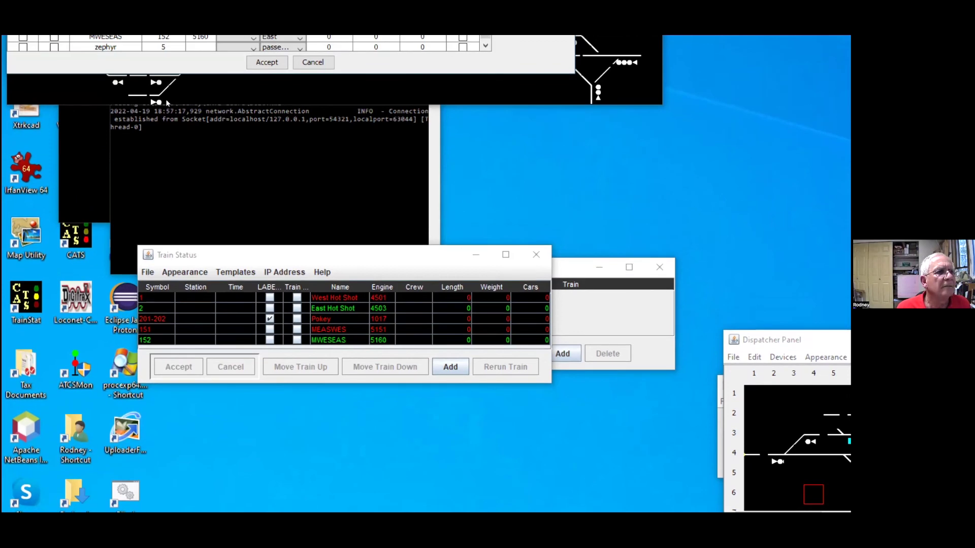
{"action": "left_click", "coordinate": [313, 62]}
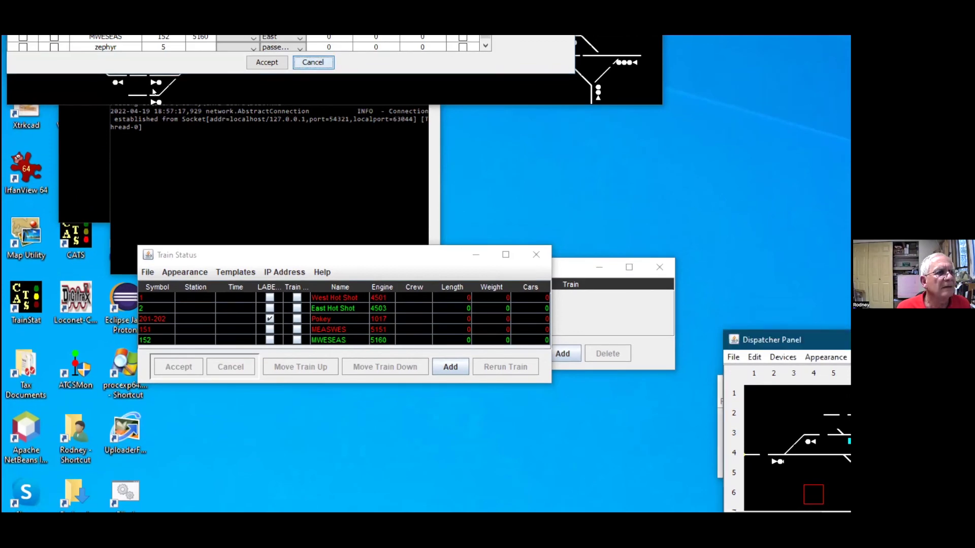
Position train 152 MWESEAS in the Yard block on the CATS dispatcher panel.
{"action": "left_click", "coordinate": [69, 94]}
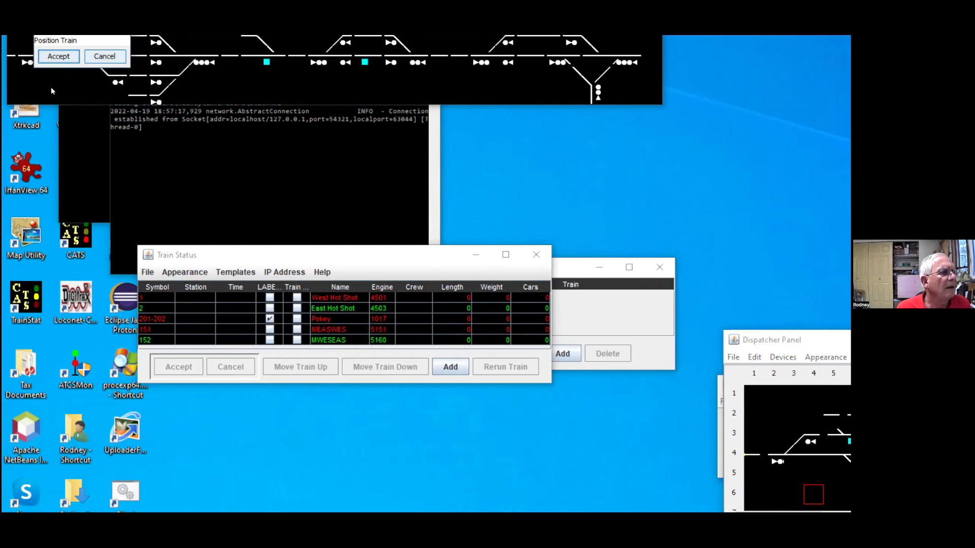
{"action": "key", "text": "Return"}
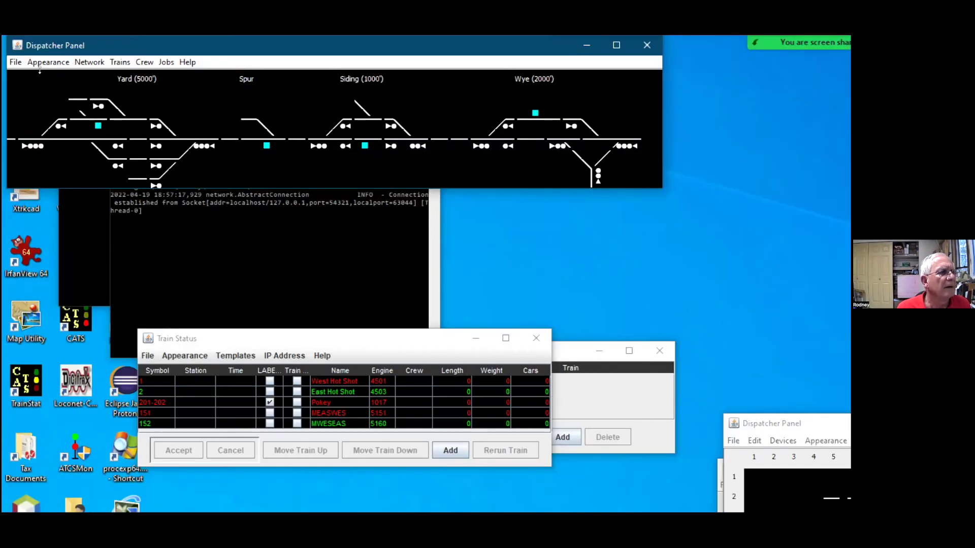
{"action": "left_click", "coordinate": [66, 96]}
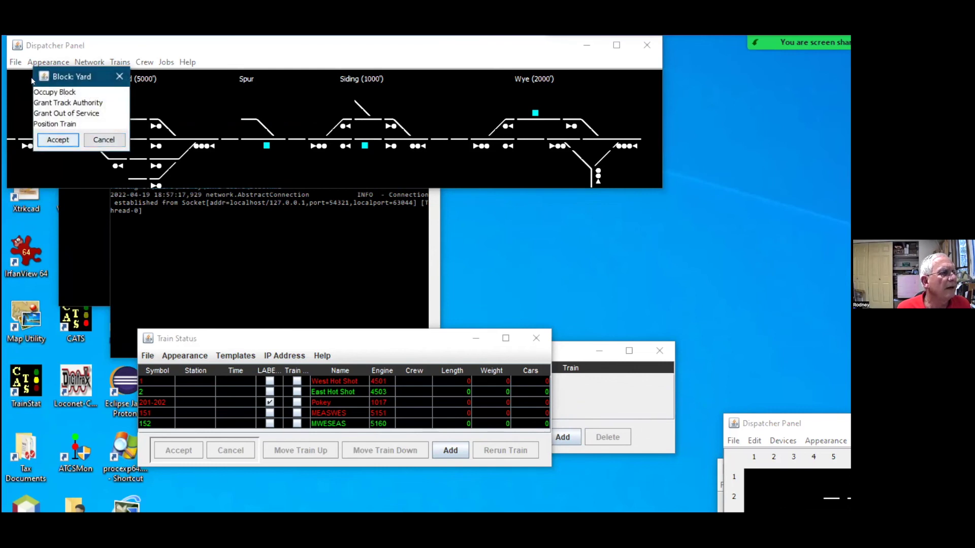
{"action": "key", "text": "Return"}
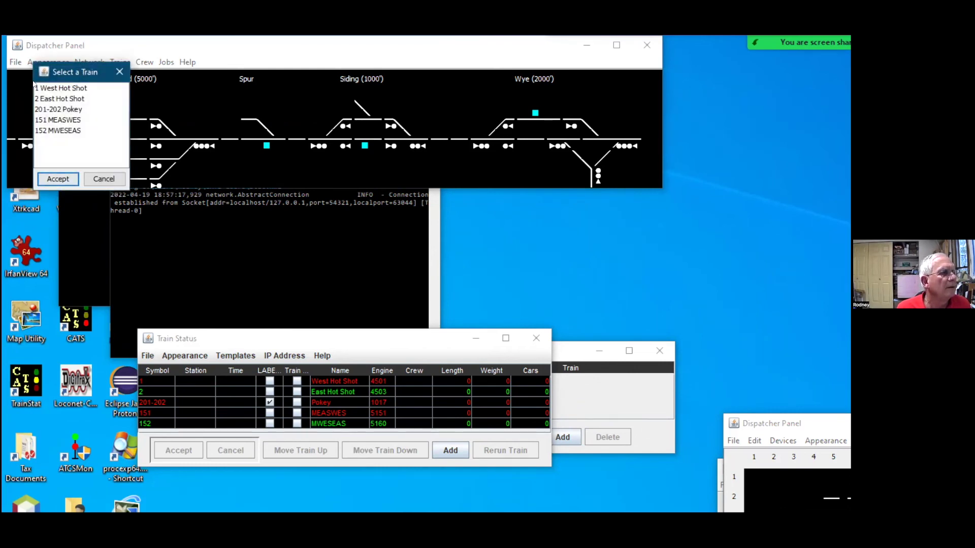
{"action": "key", "text": "End"}
{"action": "key", "text": "Return"}
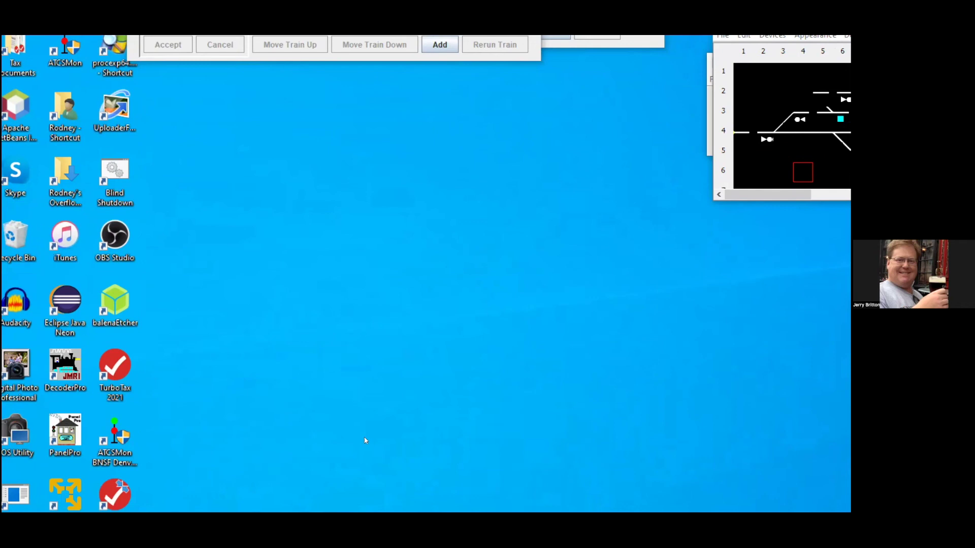
Turn off the screen Magnifier and quit Train Status without saving changes.
{"action": "key", "text": "super"}
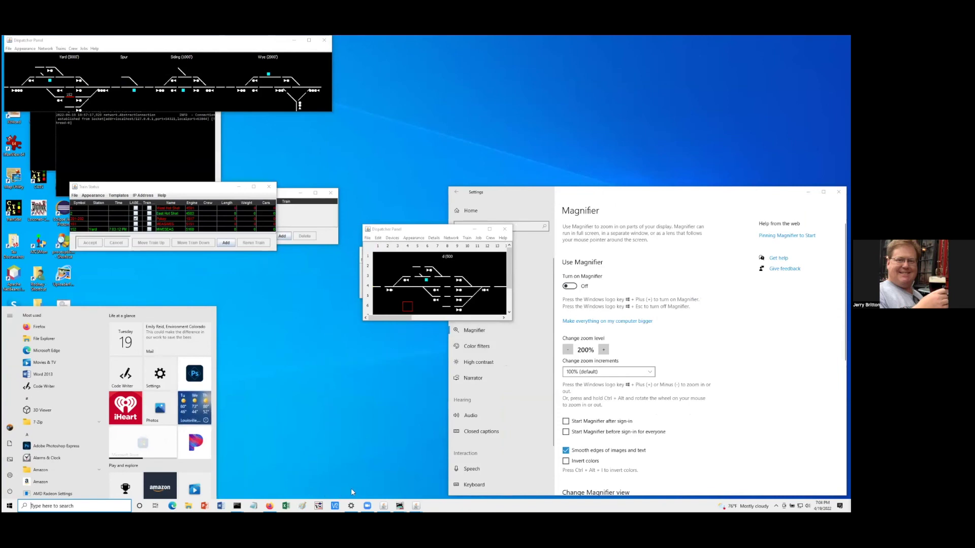
{"action": "key", "text": "Escape"}
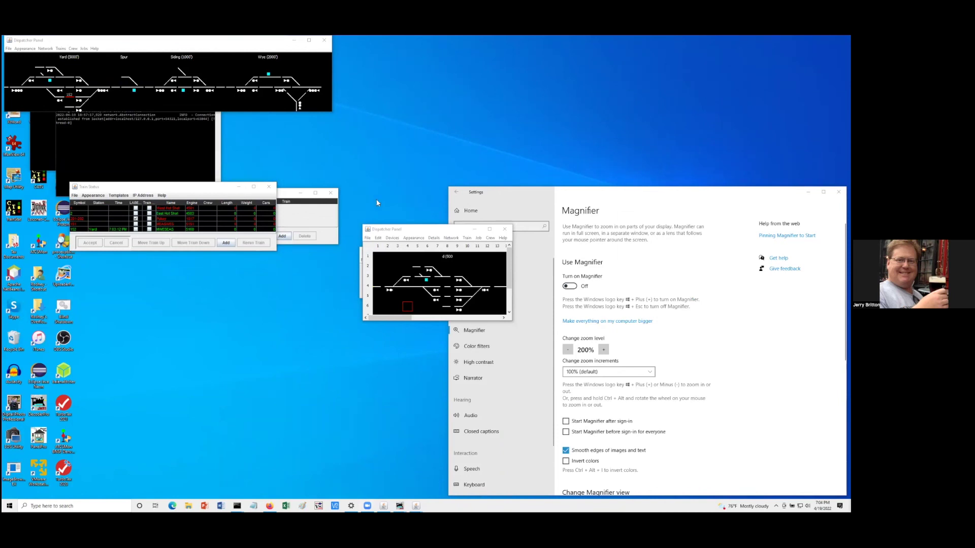
{"action": "left_click", "coordinate": [74, 196]}
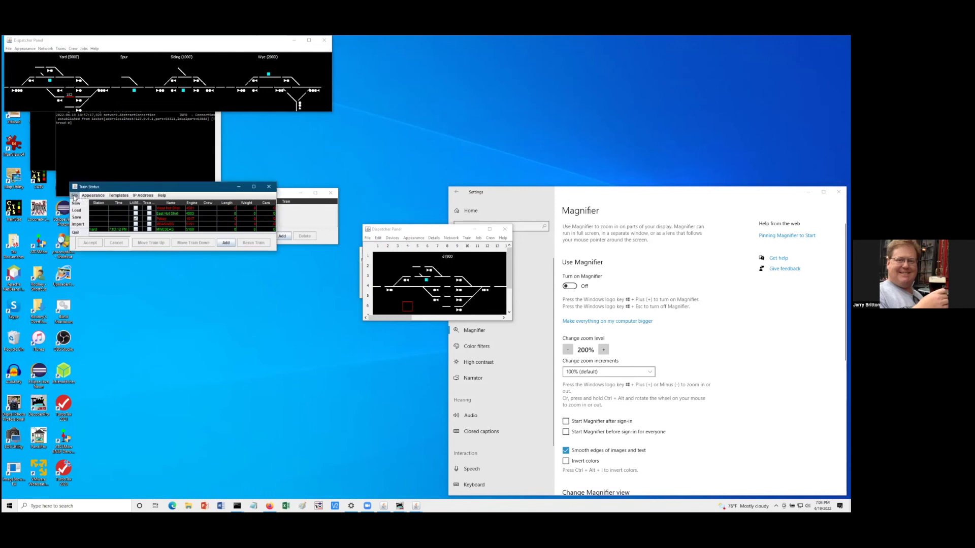
{"action": "left_click", "coordinate": [76, 233]}
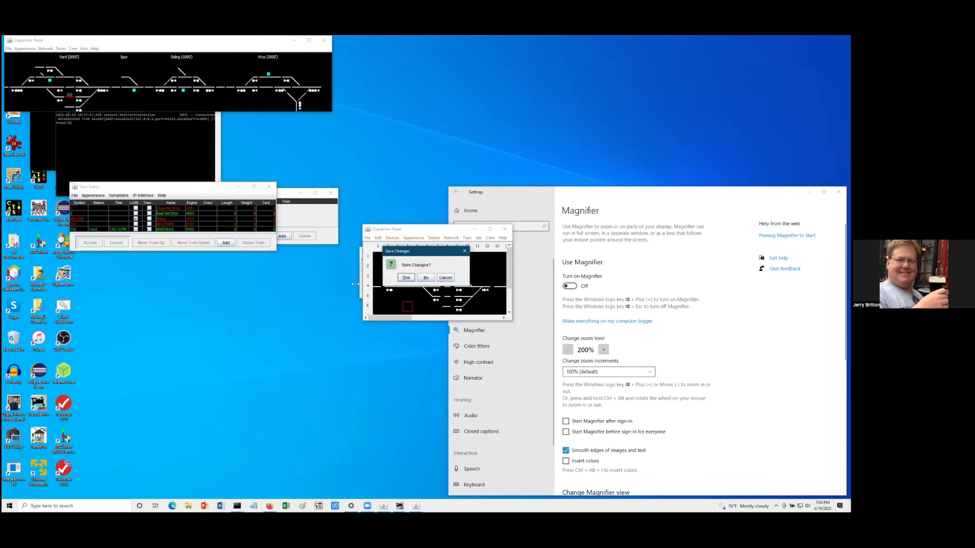
{"action": "left_click", "coordinate": [426, 278]}
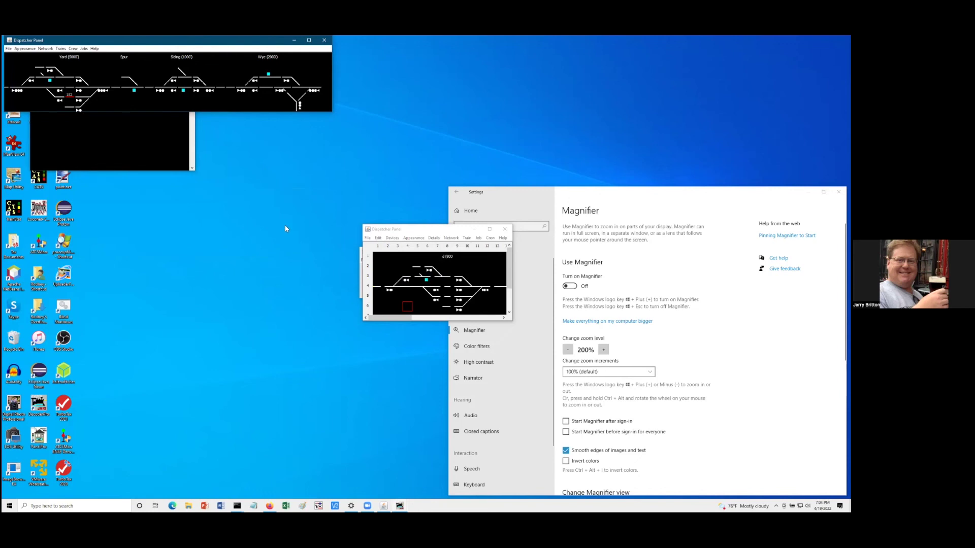
Exit the CATS designer without saving the existing layout.
{"action": "left_click", "coordinate": [367, 237]}
{"action": "left_click", "coordinate": [380, 294]}
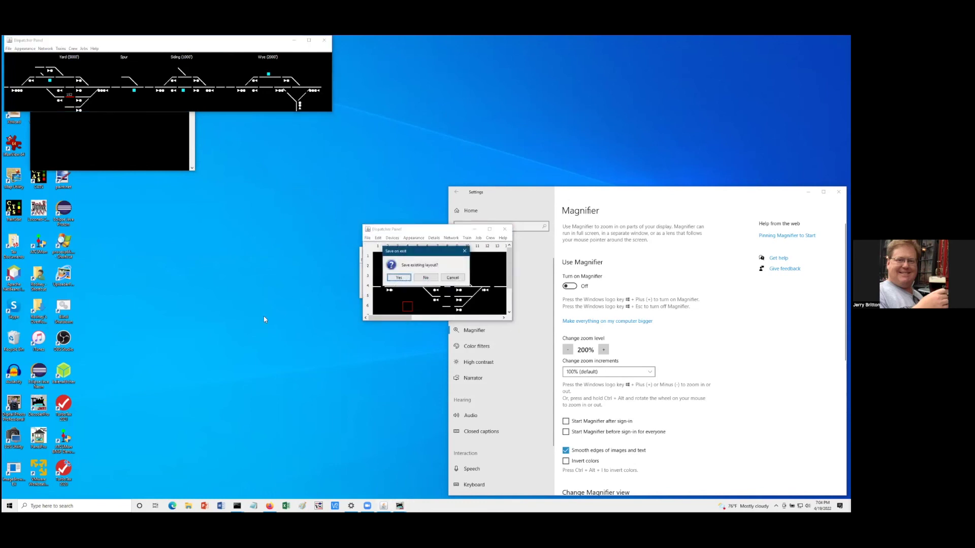
{"action": "left_click", "coordinate": [425, 277]}
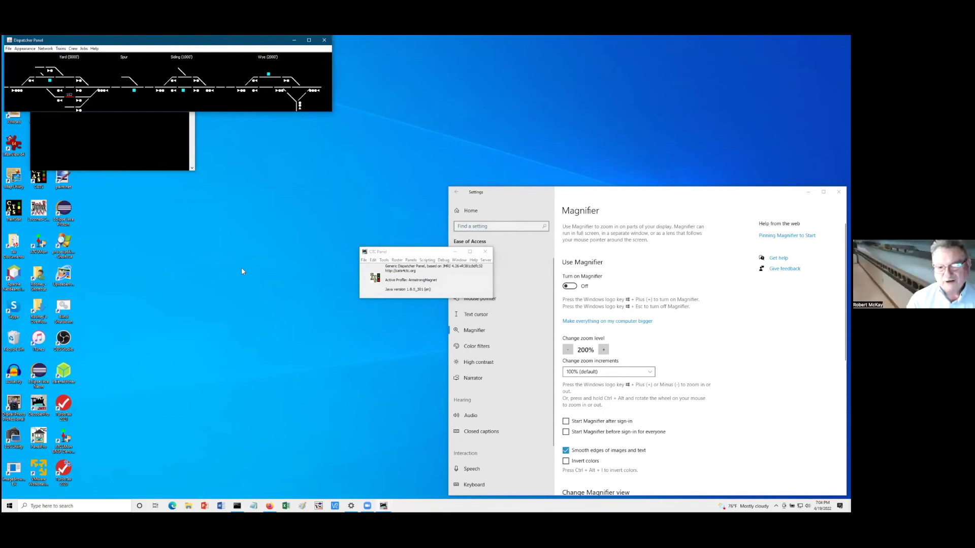
Exit the CATS dispatcher panel and confirm ending the session.
{"action": "left_click", "coordinate": [7, 48]}
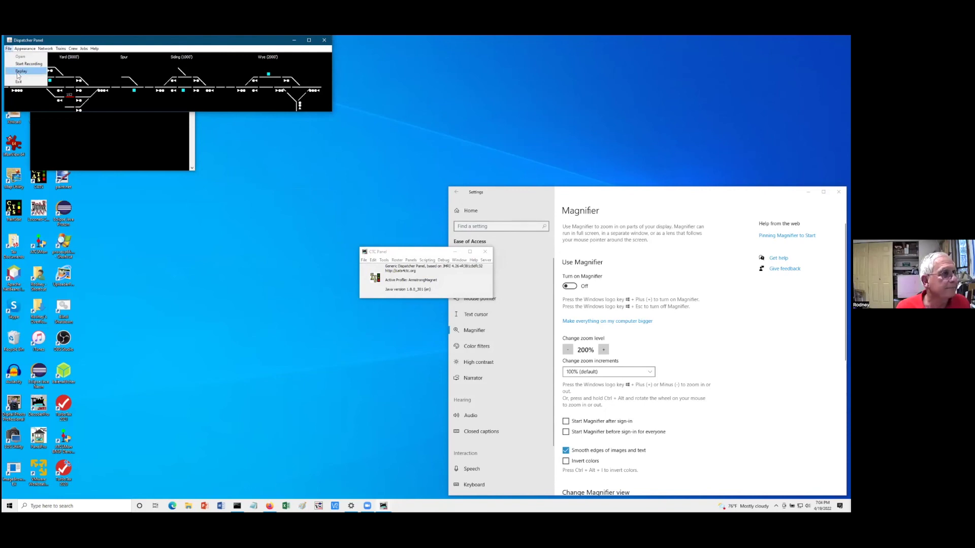
{"action": "left_click", "coordinate": [20, 81]}
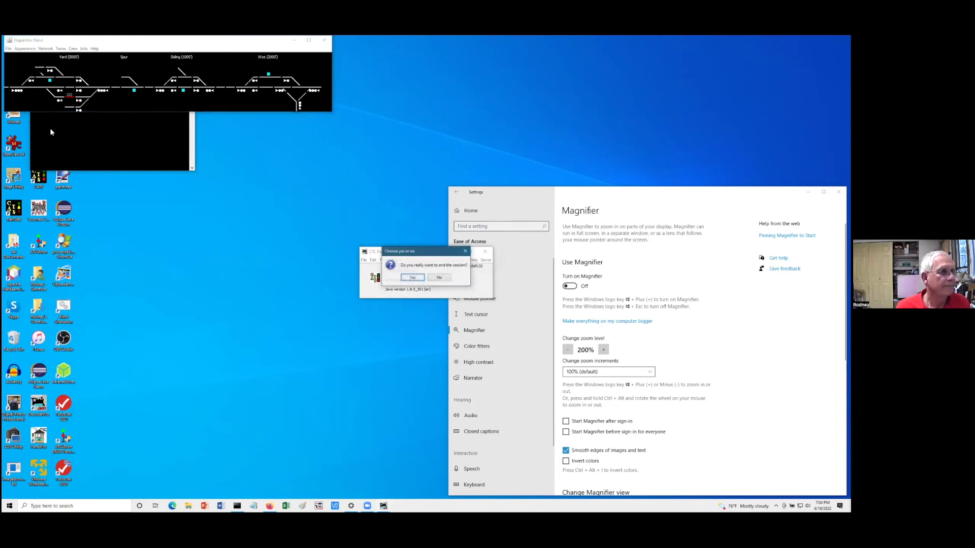
{"action": "left_click", "coordinate": [411, 279]}
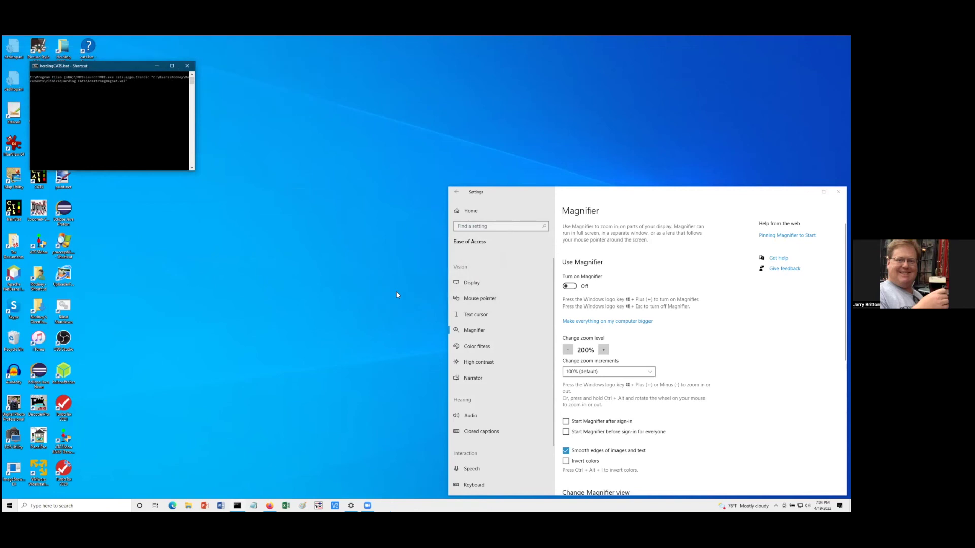
{"action": "left_click", "coordinate": [367, 504]}
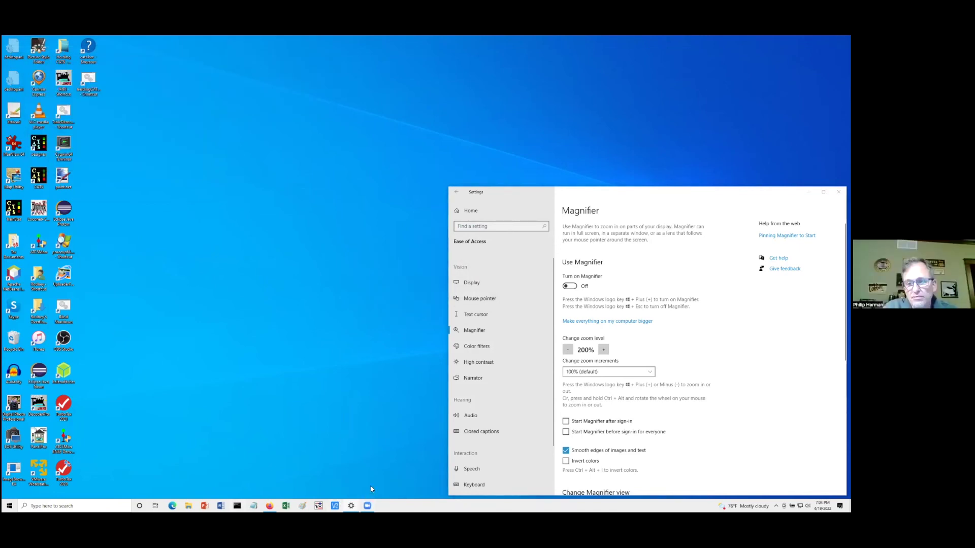